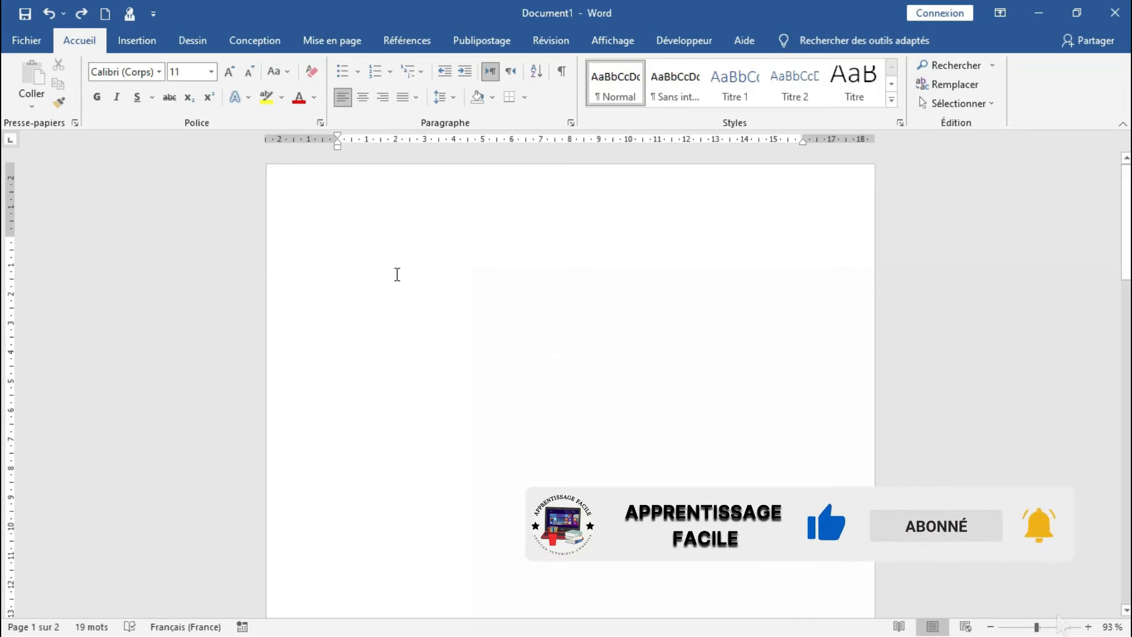
# Write "Nous vous remercions etre passe a notre angence" as the opening text of the blank page
pyautogui.write('nou')
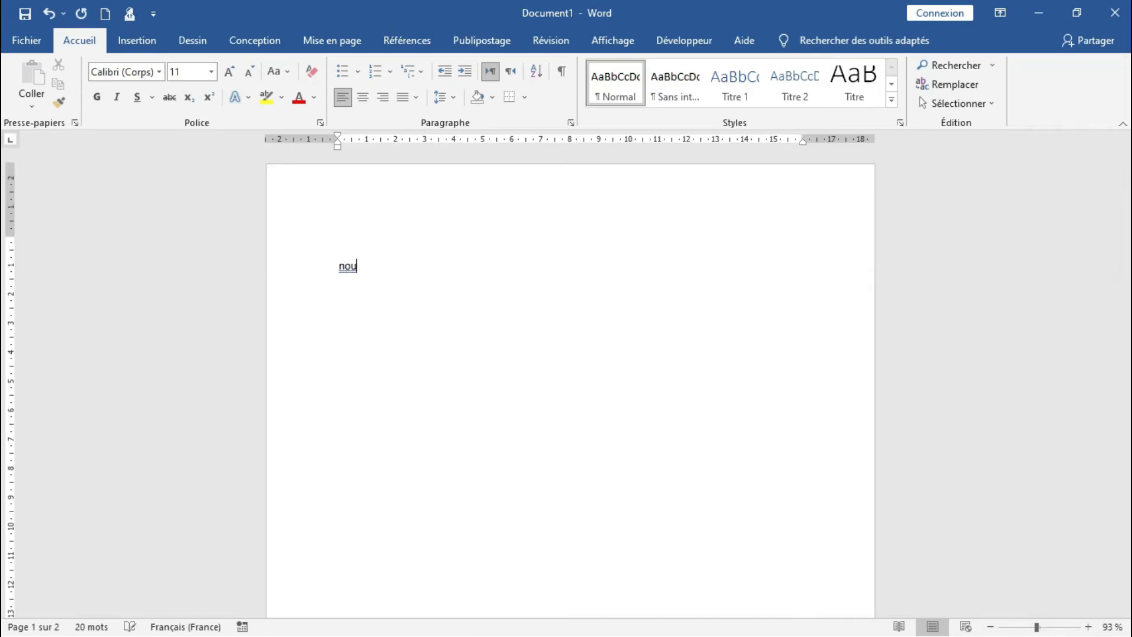
pyautogui.write('s vous remercions')
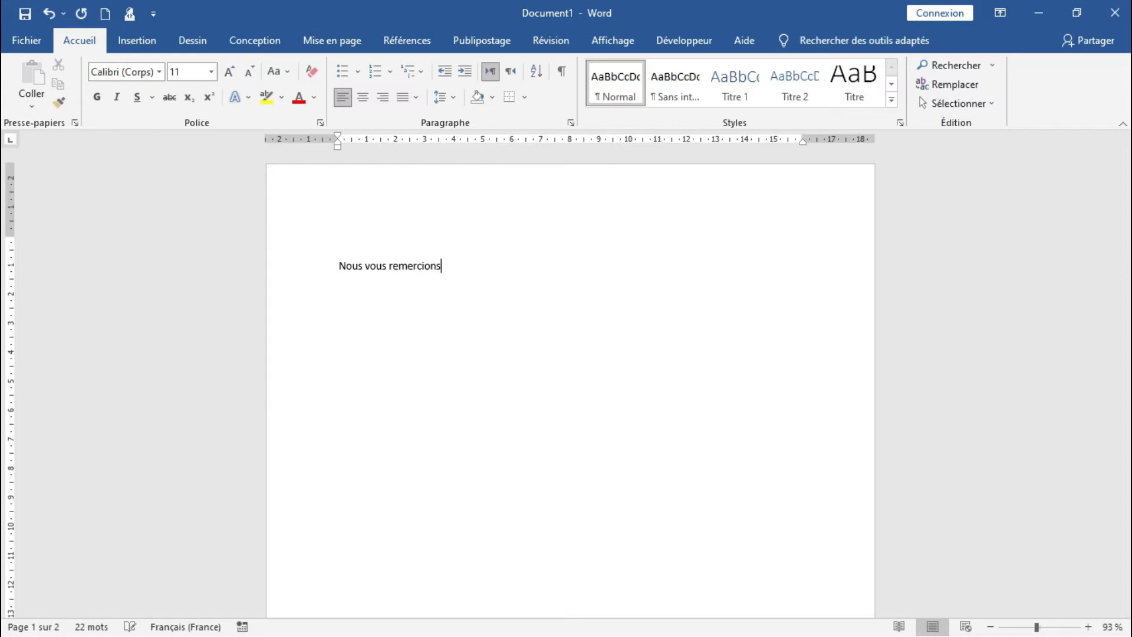
pyautogui.write(' etre passe a notre ange')
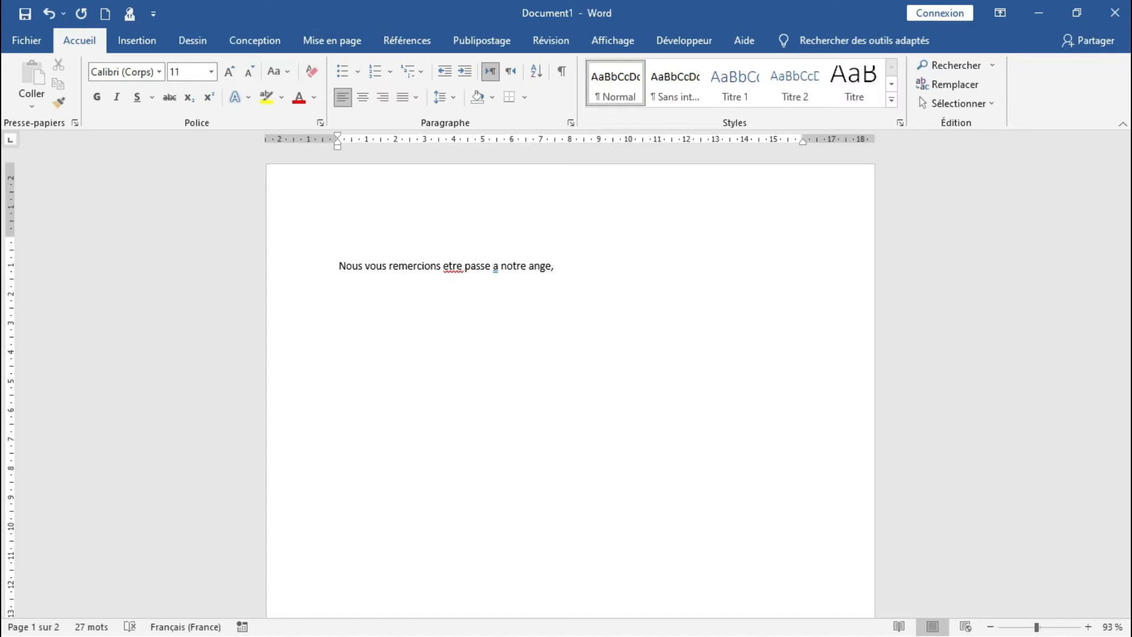
pyautogui.write("nce et n'hesiter ")
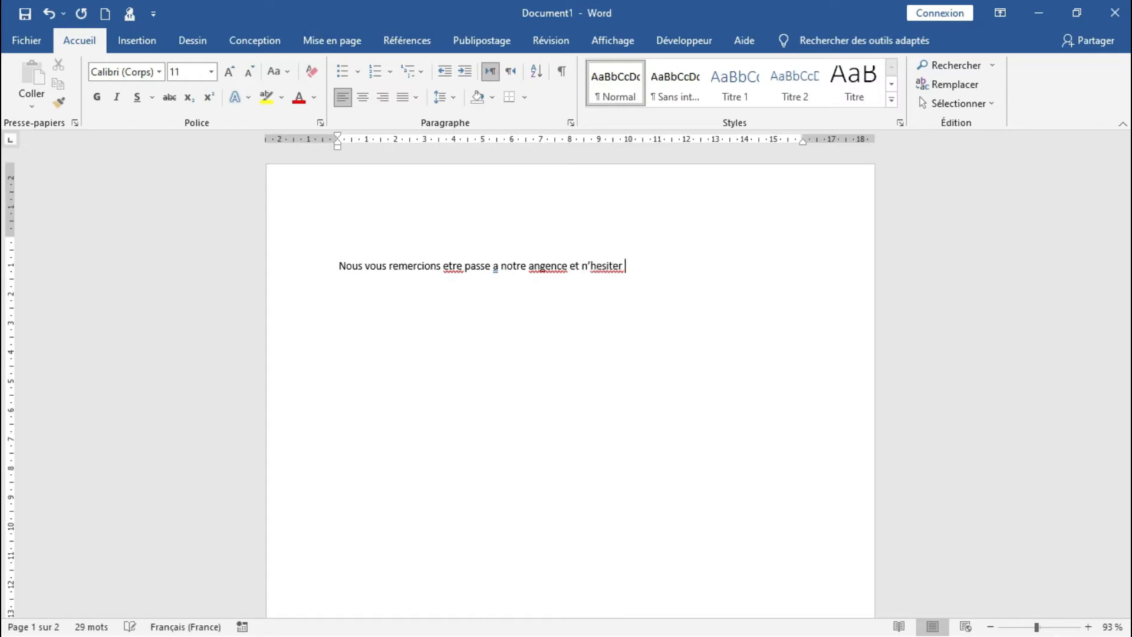
pyautogui.write('pas de nous contacter ')
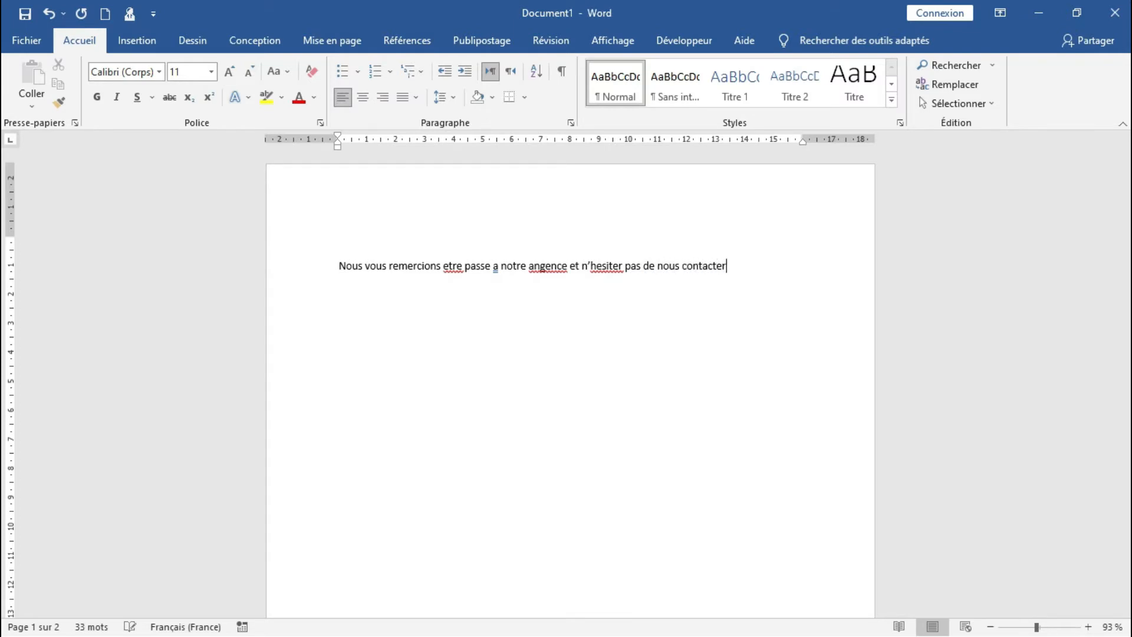
pyautogui.write('en cas de probleme')
# Correct the misspelled words in the sentence to "être", "problème", "agence" and "hésiter" using the spelling suggestions
pyautogui.rightClick(451, 270)
pyautogui.click(437, 285)
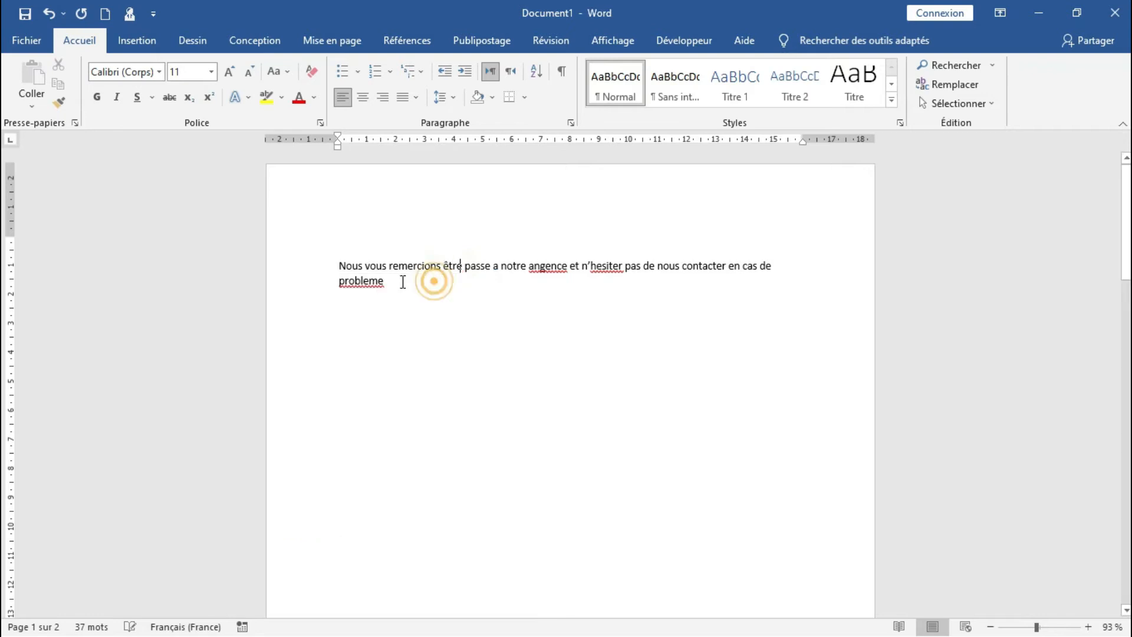
pyautogui.rightClick(372, 282)
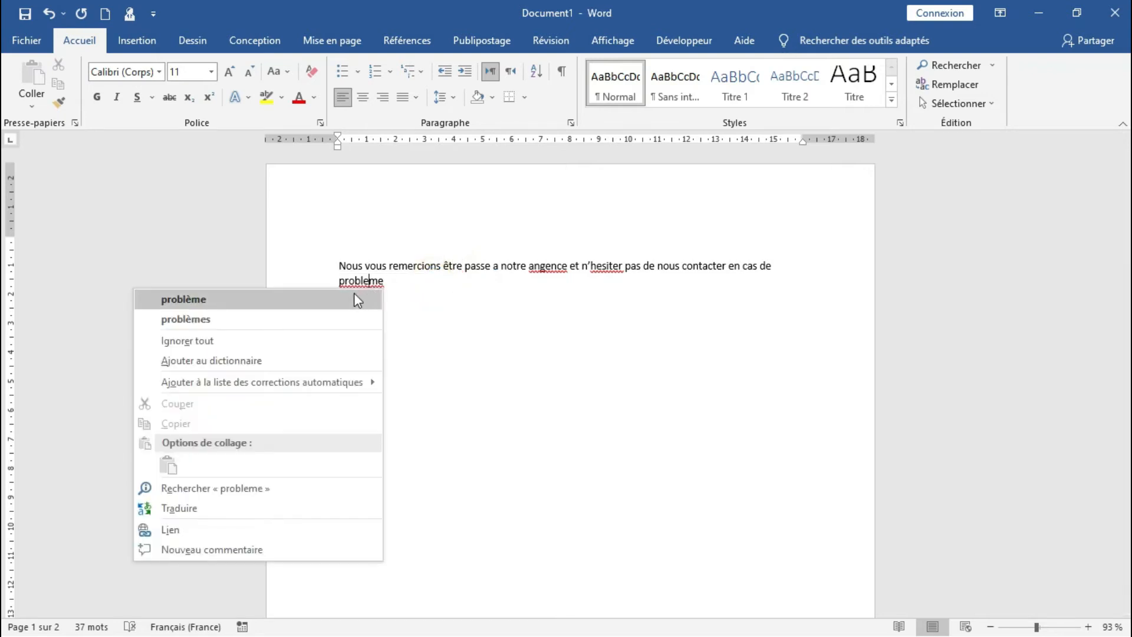
pyautogui.click(354, 299)
pyautogui.rightClick(551, 268)
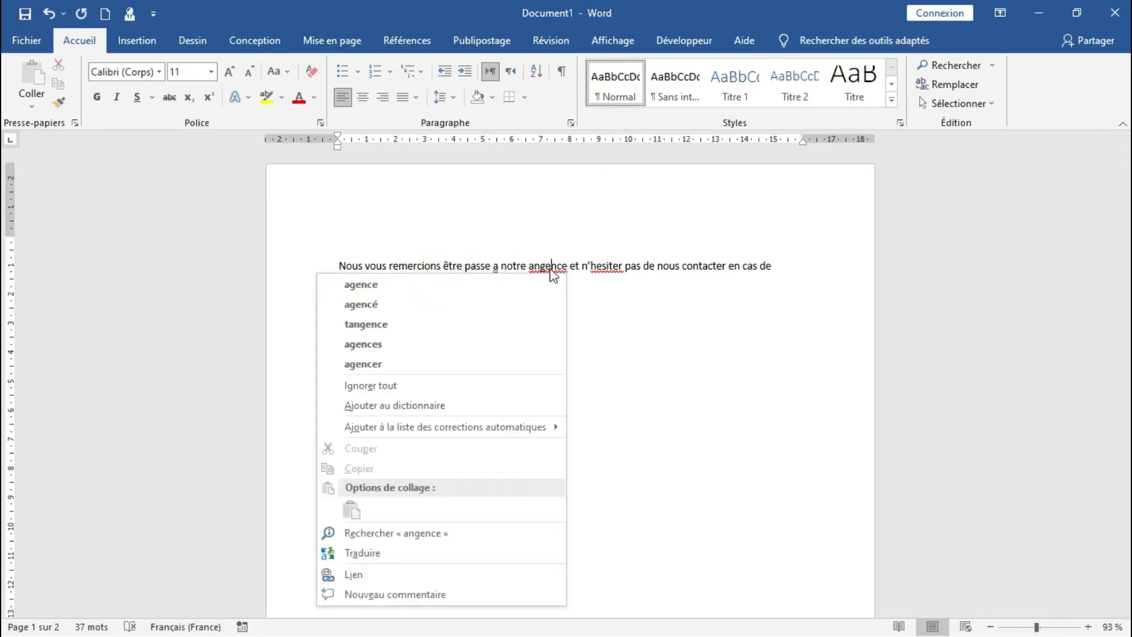
pyautogui.click(536, 285)
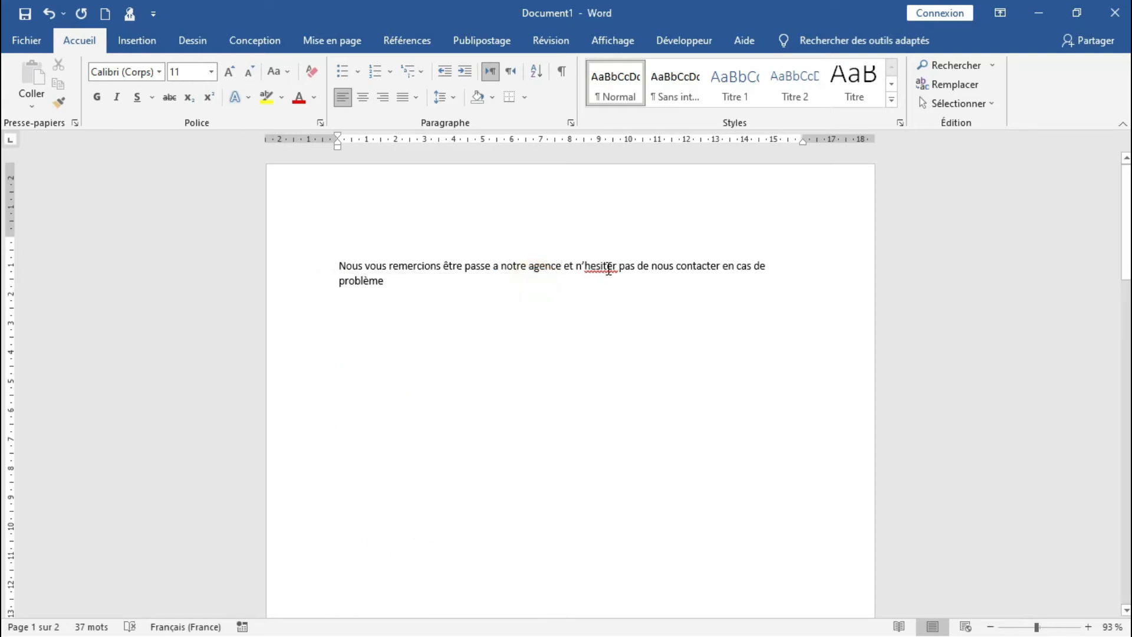
pyautogui.rightClick(609, 269)
pyautogui.click(595, 278)
# End the sentence with a period and correct "a" to "à" before "notre agence"
pyautogui.click(404, 281)
pyautogui.write('.')
pyautogui.rightClick(496, 267)
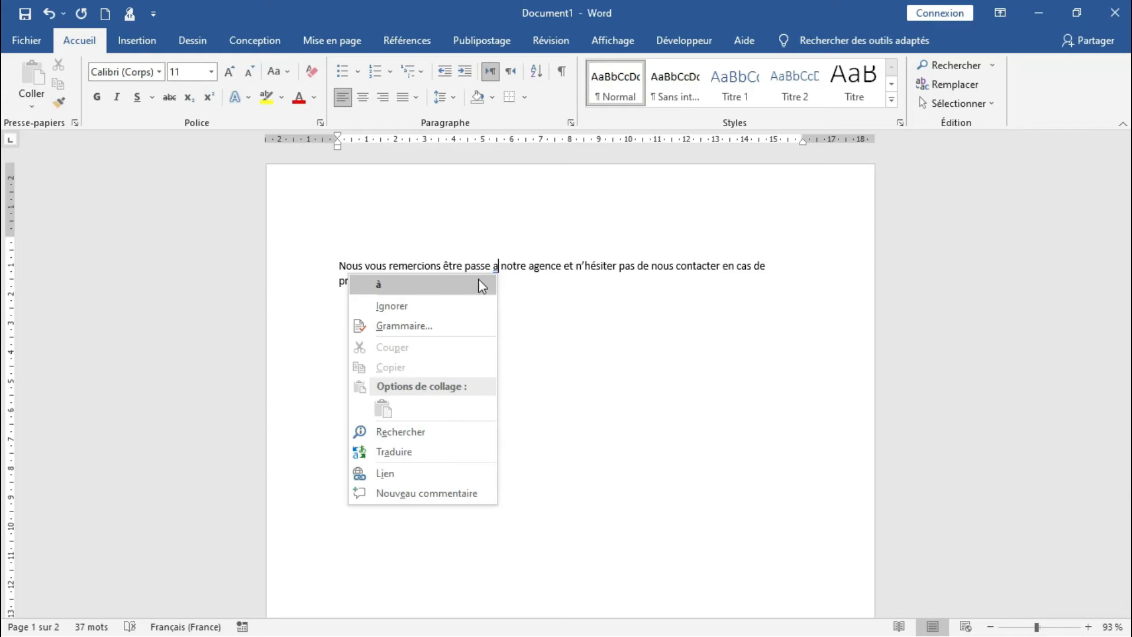
pyautogui.click(479, 285)
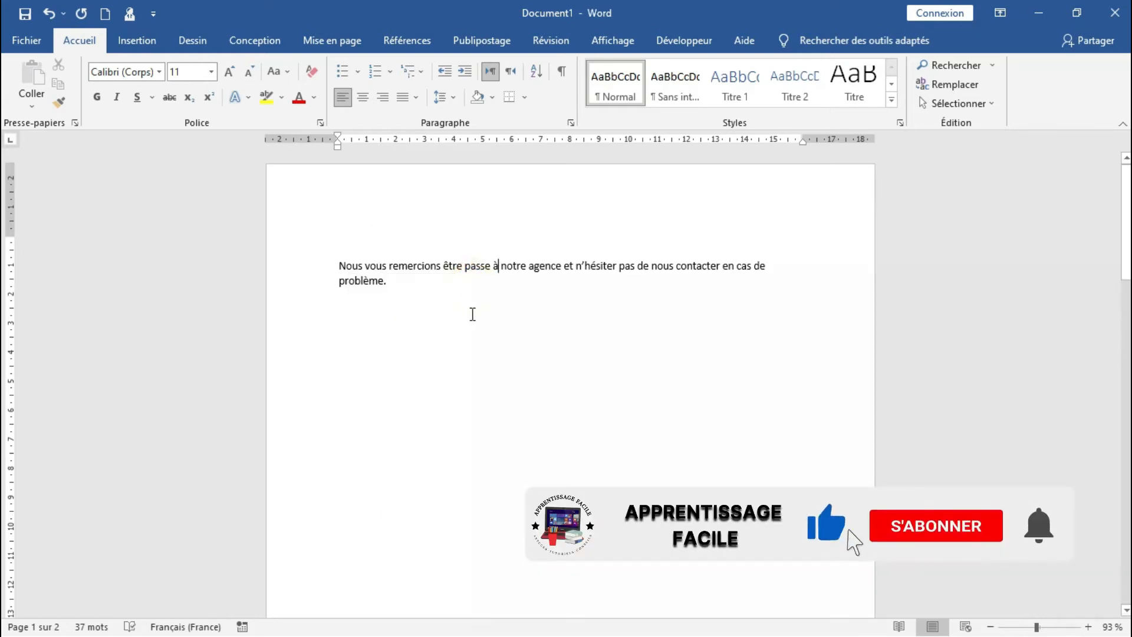
# Add a new line below the sentence and indent it with tabs to about the middle of the page
pyautogui.click(411, 276)
pyautogui.press('Return')
pyautogui.press('Tab')
pyautogui.press('Tab')
pyautogui.press('Tab')
pyautogui.press('Tab')
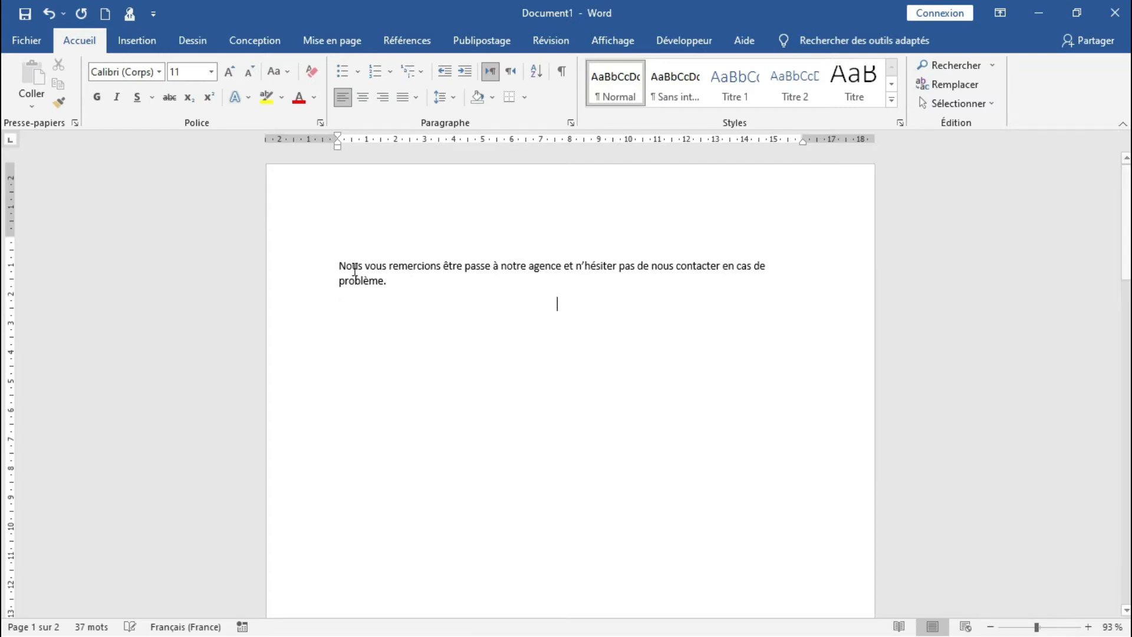
# Draw a six-pointed star about 4.25 cm high and 4.77 cm wide, centred below the sentence
pyautogui.click(141, 41)
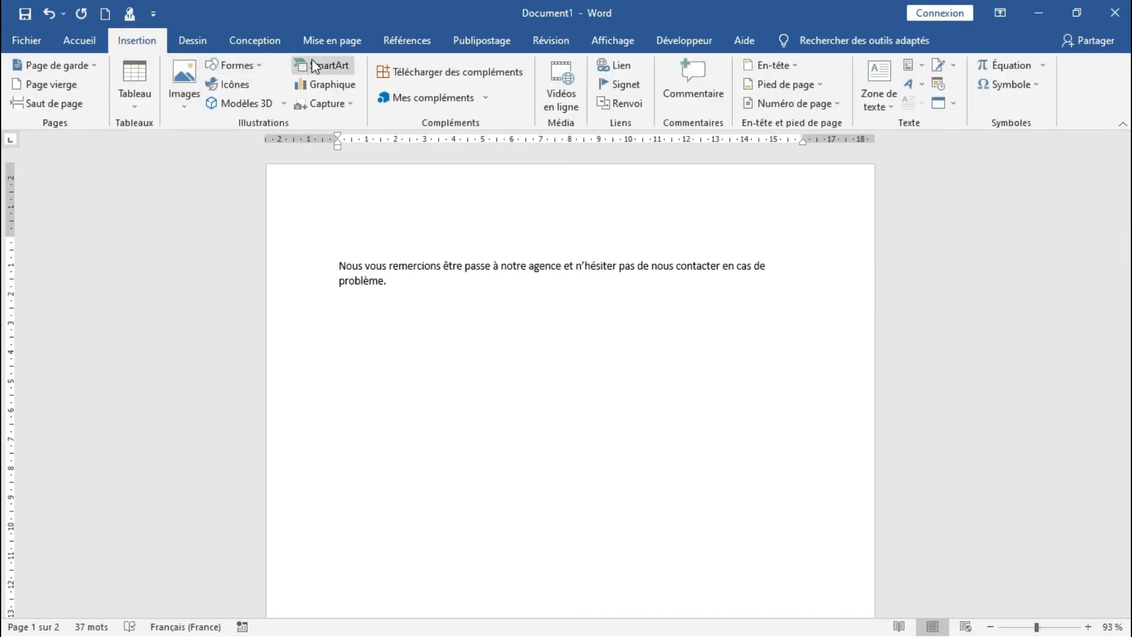
pyautogui.click(260, 66)
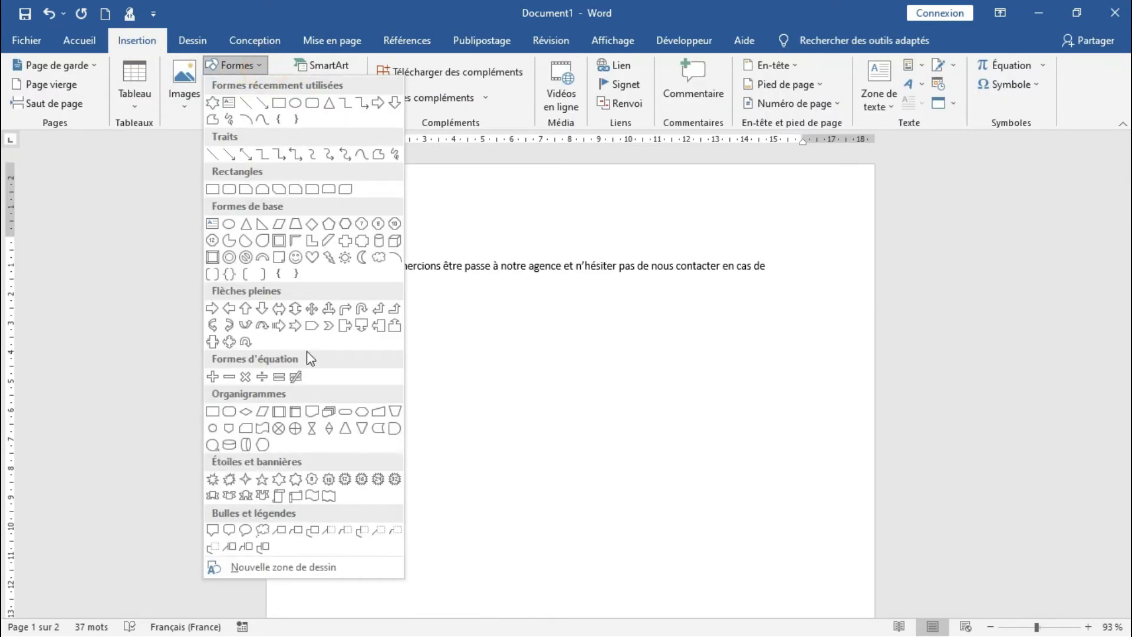
pyautogui.click(277, 479)
pyautogui.moveTo(498, 284); pyautogui.dragTo(637, 407)
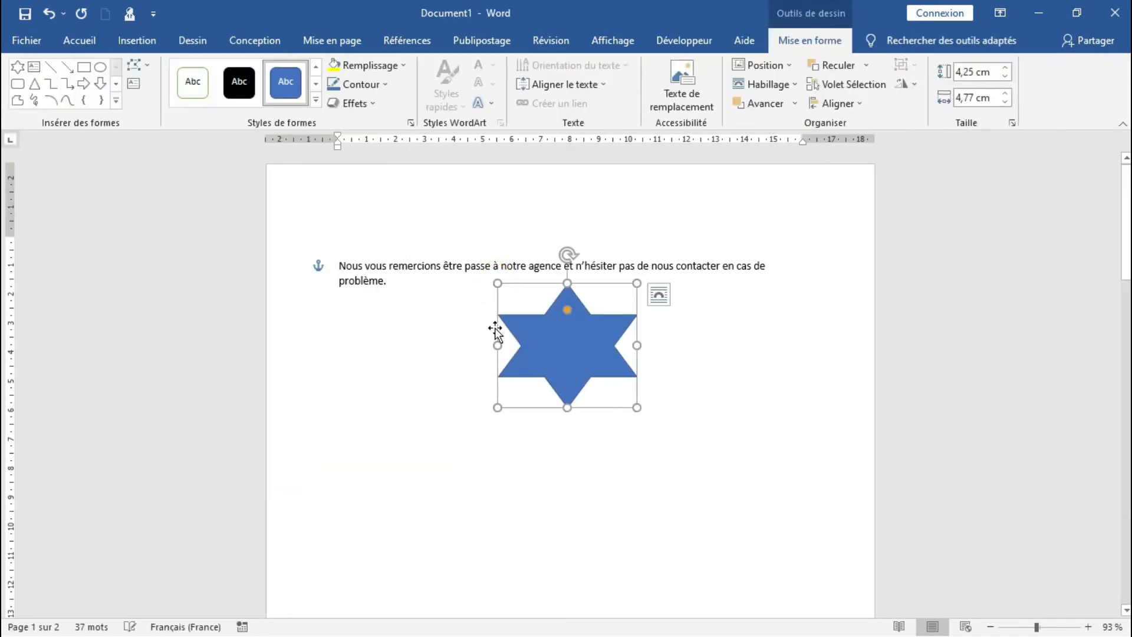
# Fill the six-pointed star with the standard yellow colour and deselect it
pyautogui.click(404, 65)
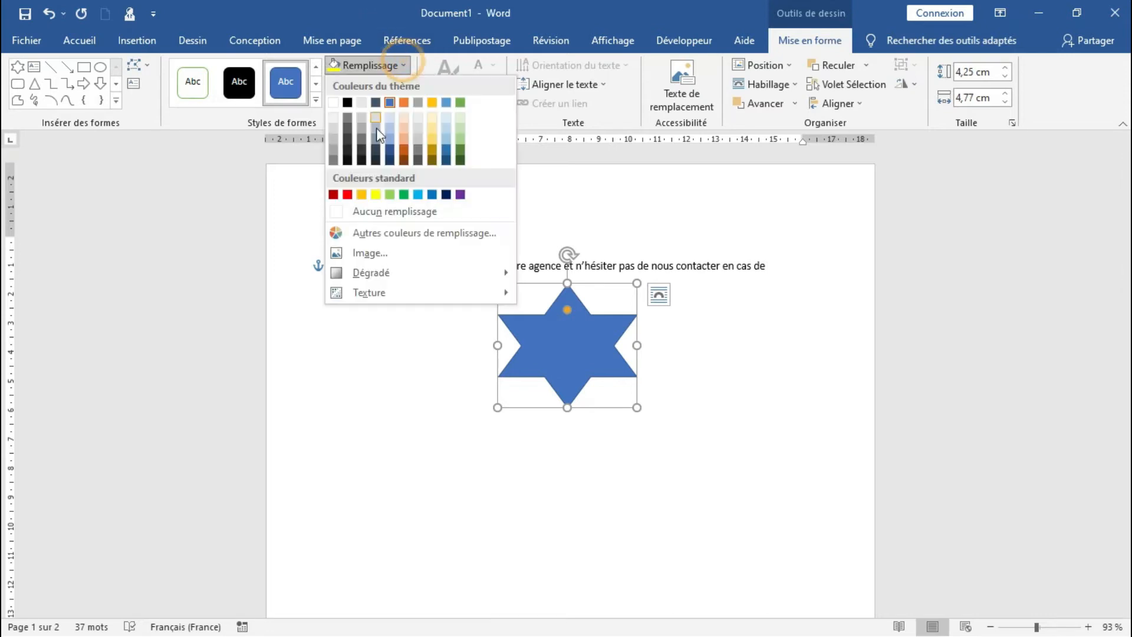
pyautogui.click(376, 194)
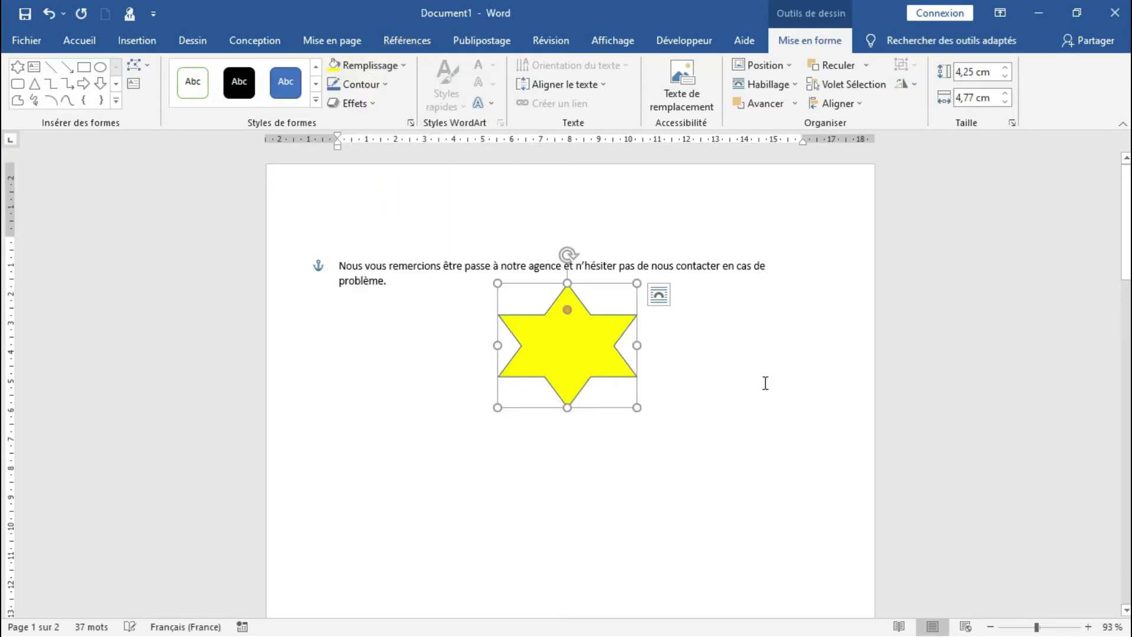
pyautogui.click(685, 369)
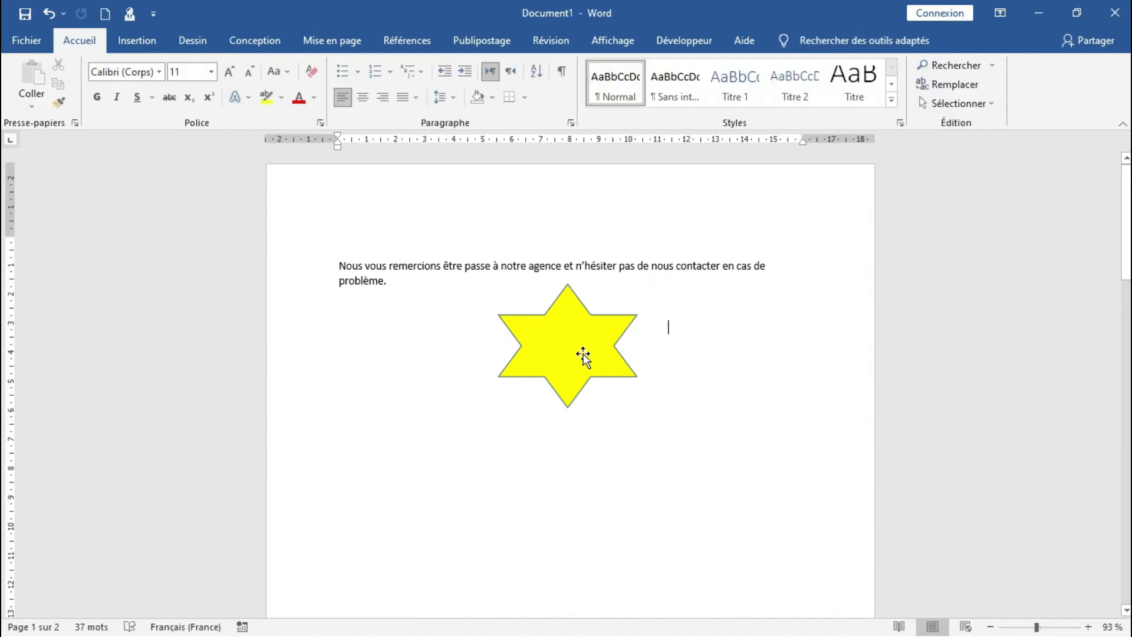
# Move the yellow star slightly down, away from the sentence, and deselect it
pyautogui.click(567, 353)
pyautogui.rightClick(563, 358)
pyautogui.moveTo(577, 348); pyautogui.dragTo(576, 360)
pyautogui.click(568, 467)
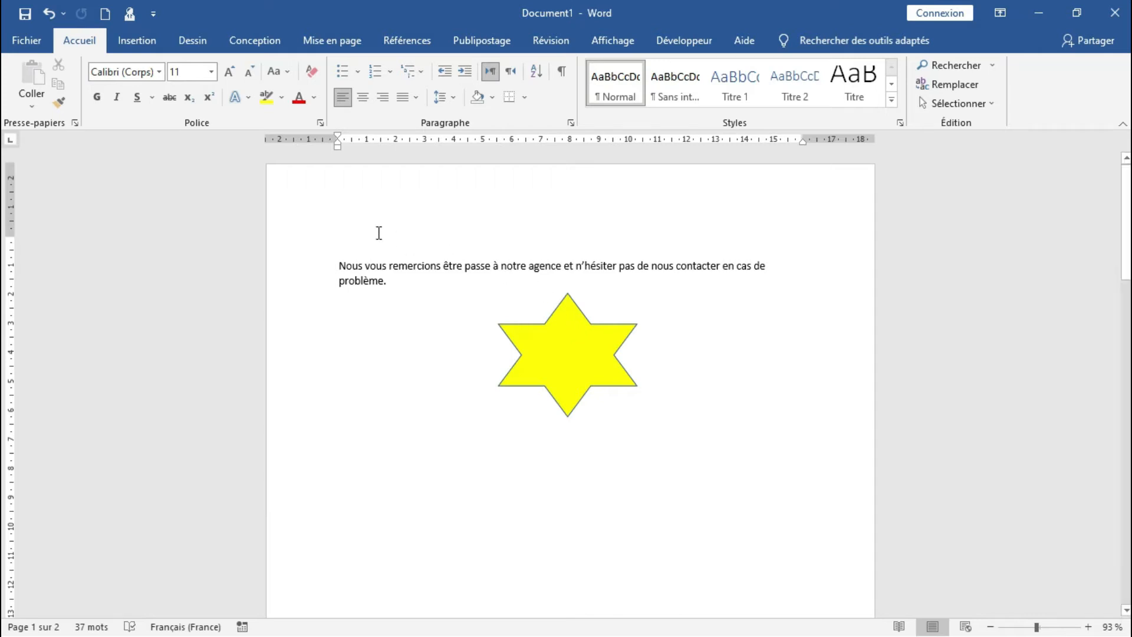
# Select the whole content and save it to the AutoText gallery as a building block named "formulaire de fin"
pyautogui.hotkey('ctrl', 'a')
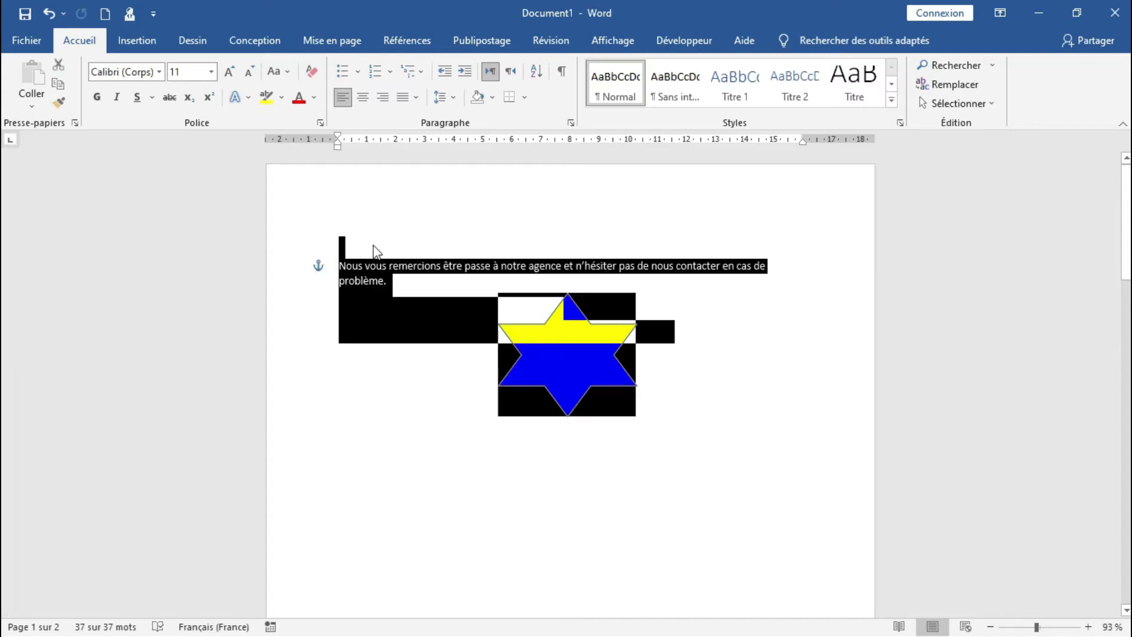
pyautogui.click(694, 448)
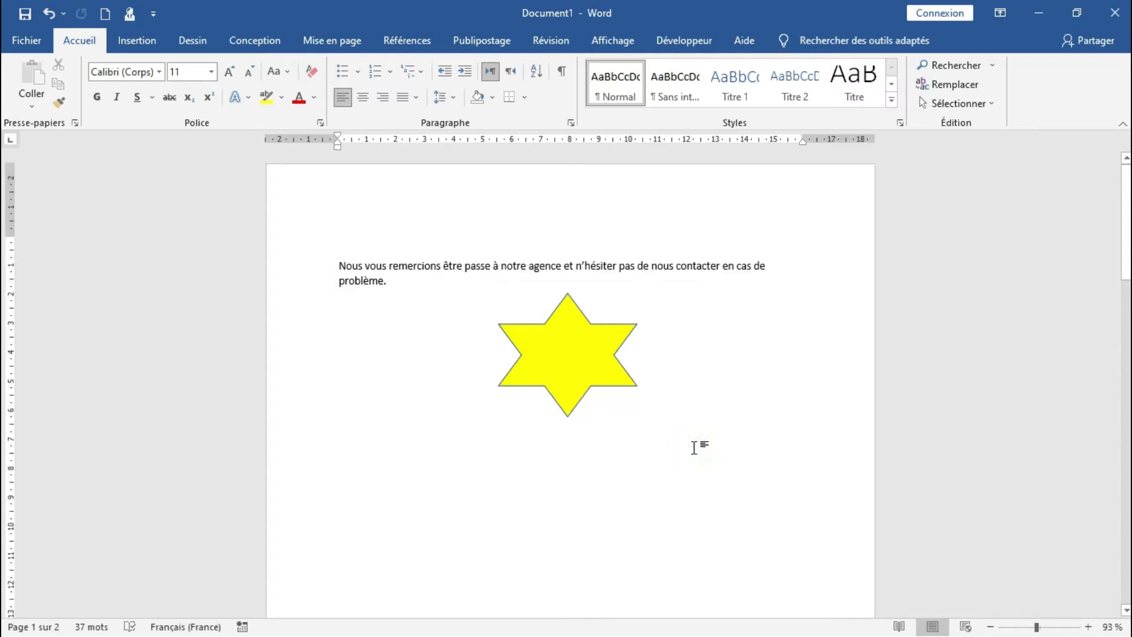
pyautogui.hotkey('ctrl', 'a')
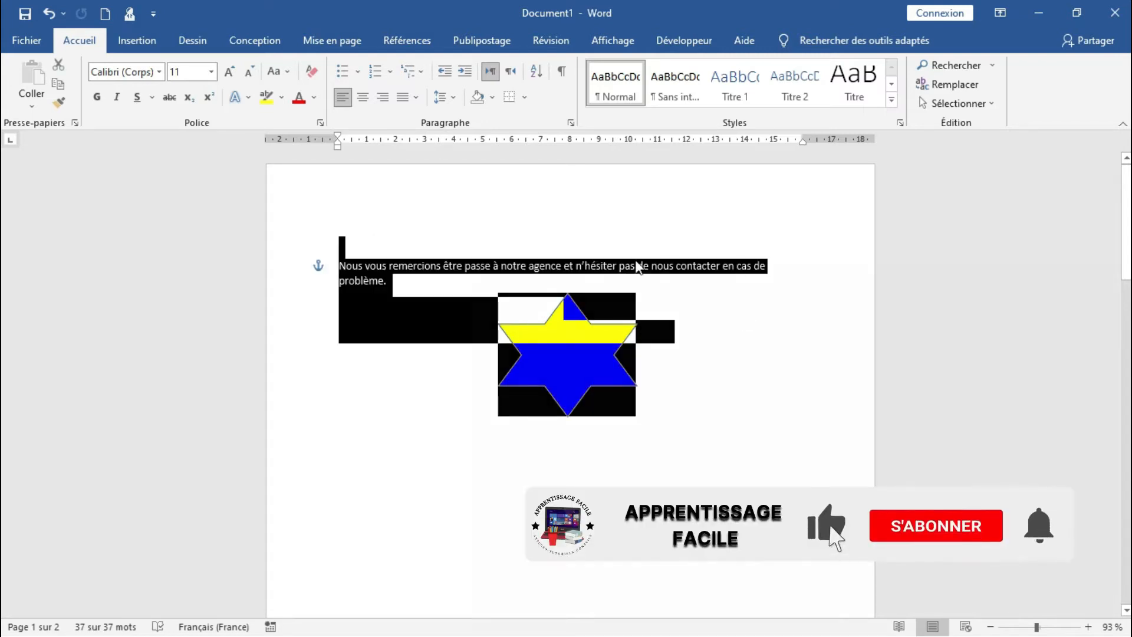
pyautogui.click(148, 50)
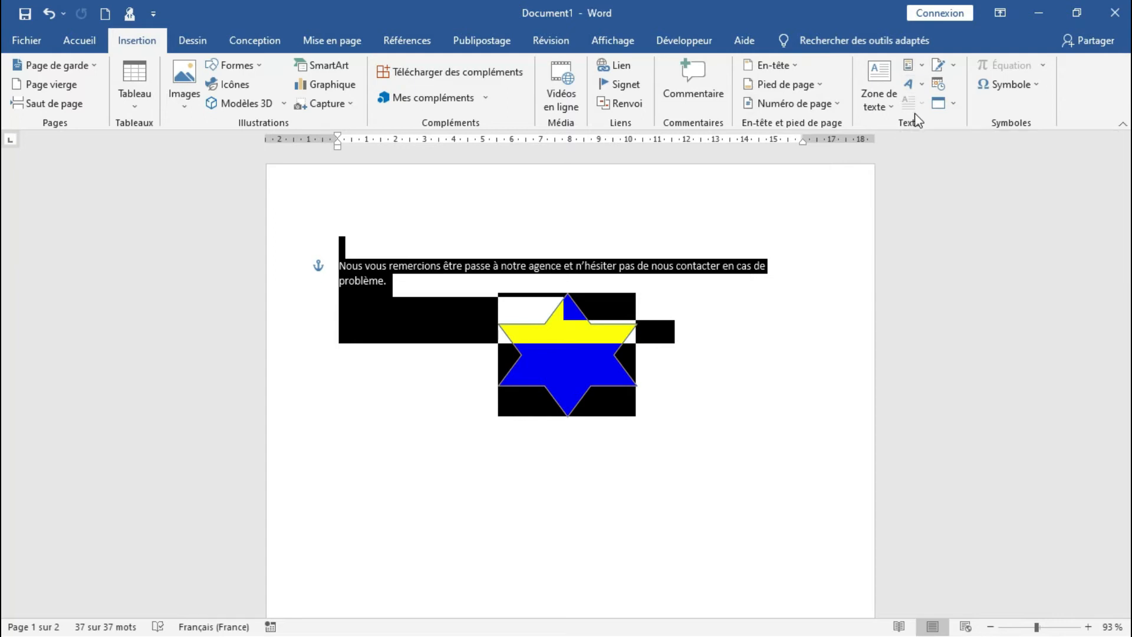
pyautogui.click(921, 69)
pyautogui.moveTo(912, 92)
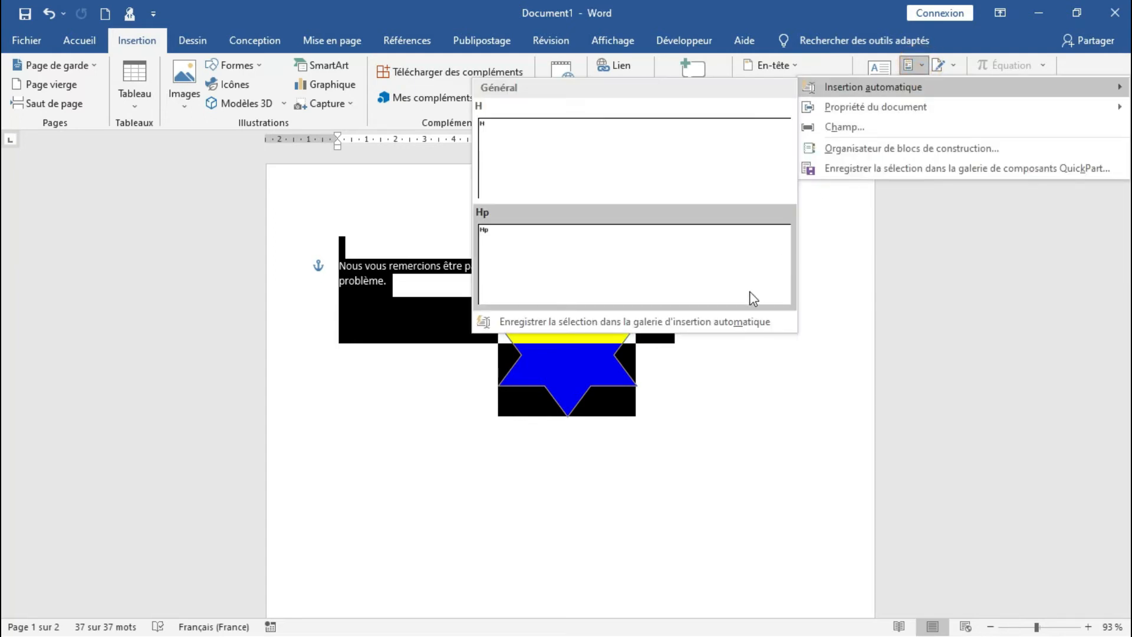
pyautogui.click(715, 334)
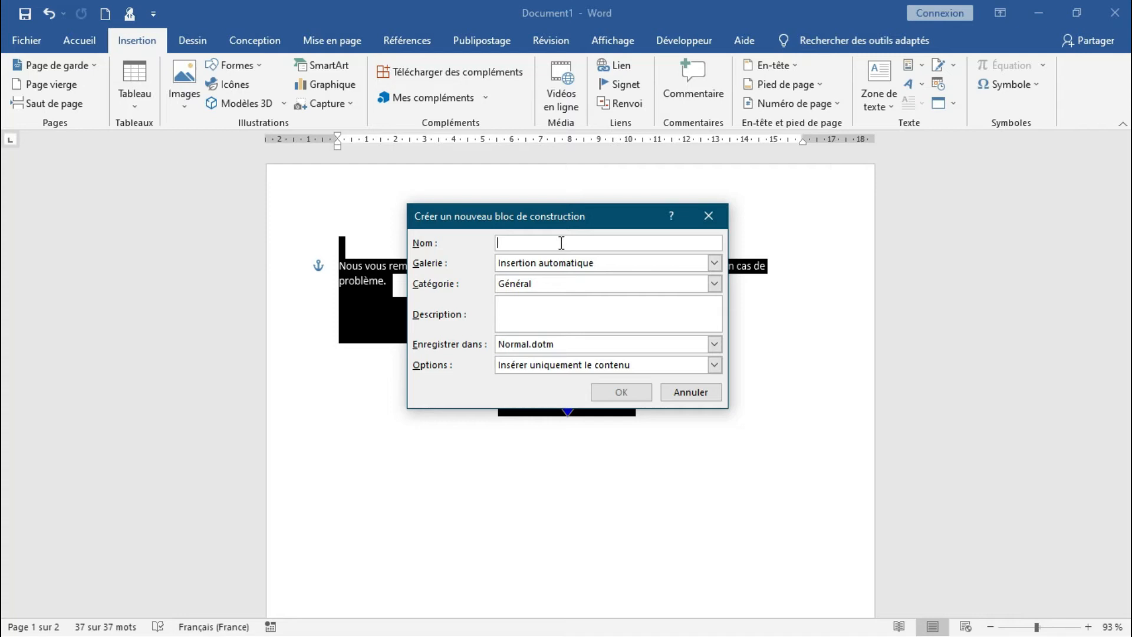
pyautogui.write('formu')
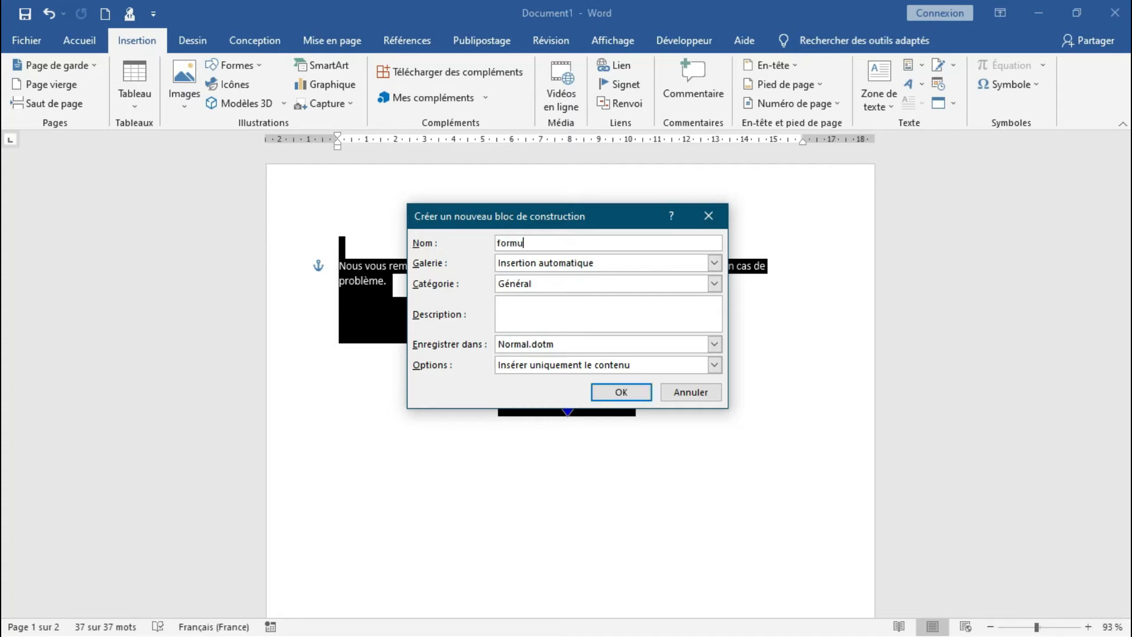
pyautogui.write('laire de fin')
pyautogui.click(621, 393)
pyautogui.click(688, 396)
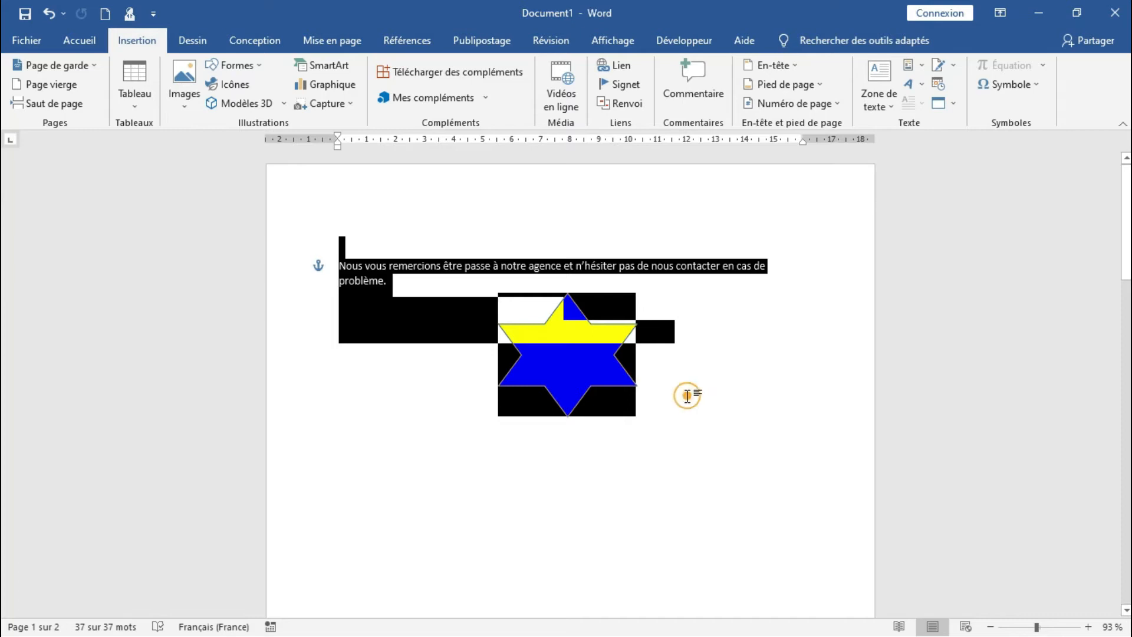
# Insert a blank page ahead of the existing content and place the cursor at its start
pyautogui.click(106, 13)
pyautogui.moveTo(1126, 298); pyautogui.dragTo(1126, 178)
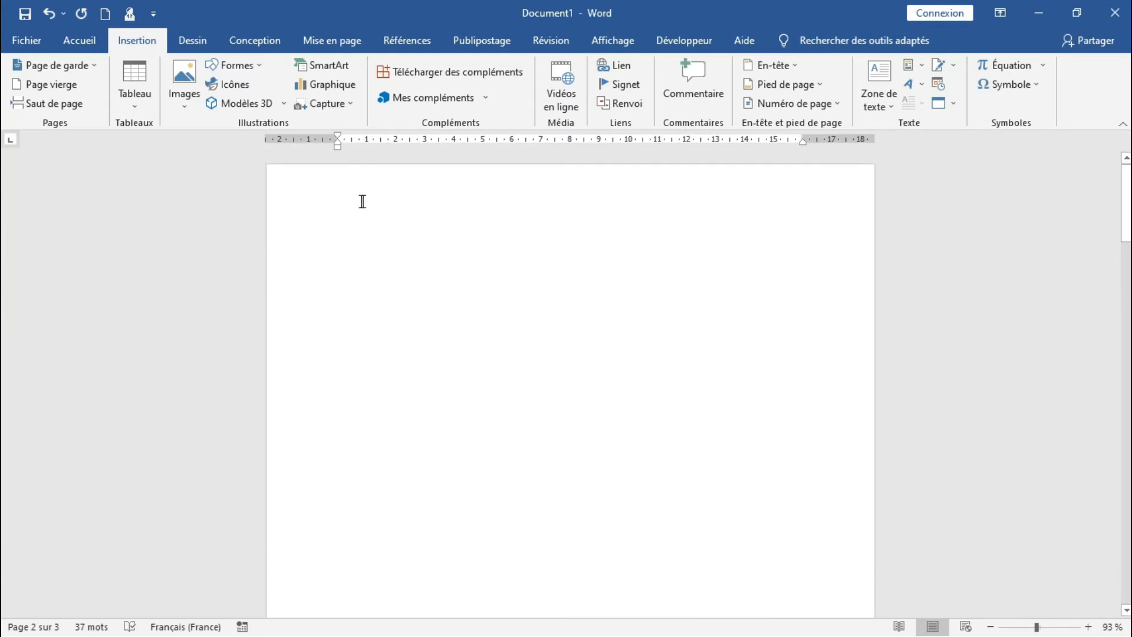
pyautogui.click(354, 218)
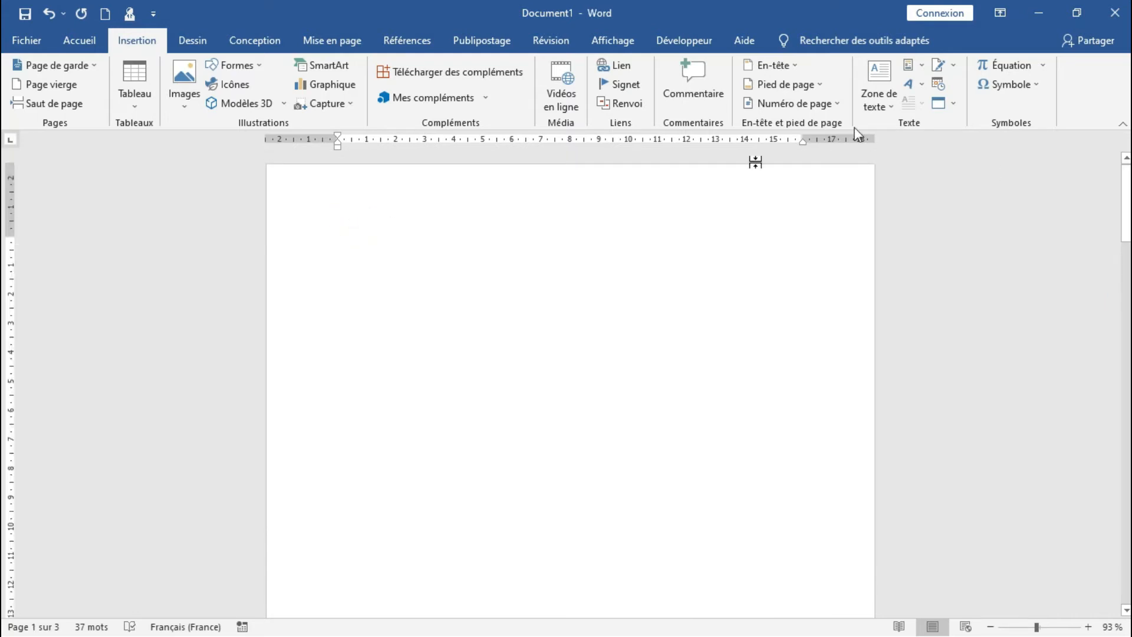
# Insert the "formulaire de fin" AutoText entry on the blank first page and undo the insertion
pyautogui.click(919, 63)
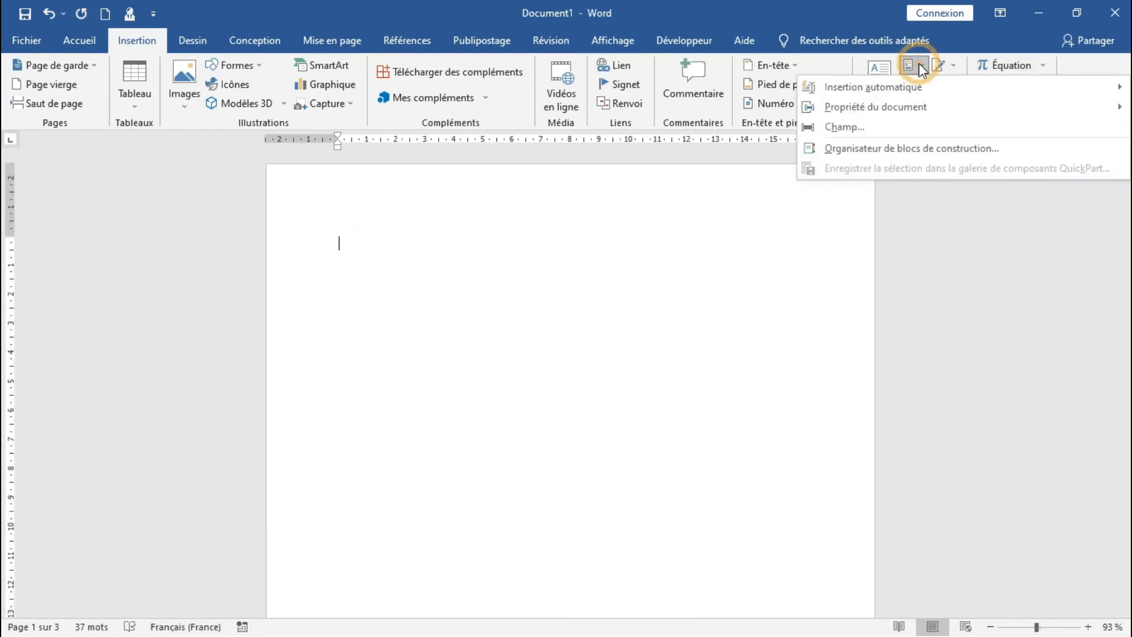
pyautogui.moveTo(901, 88)
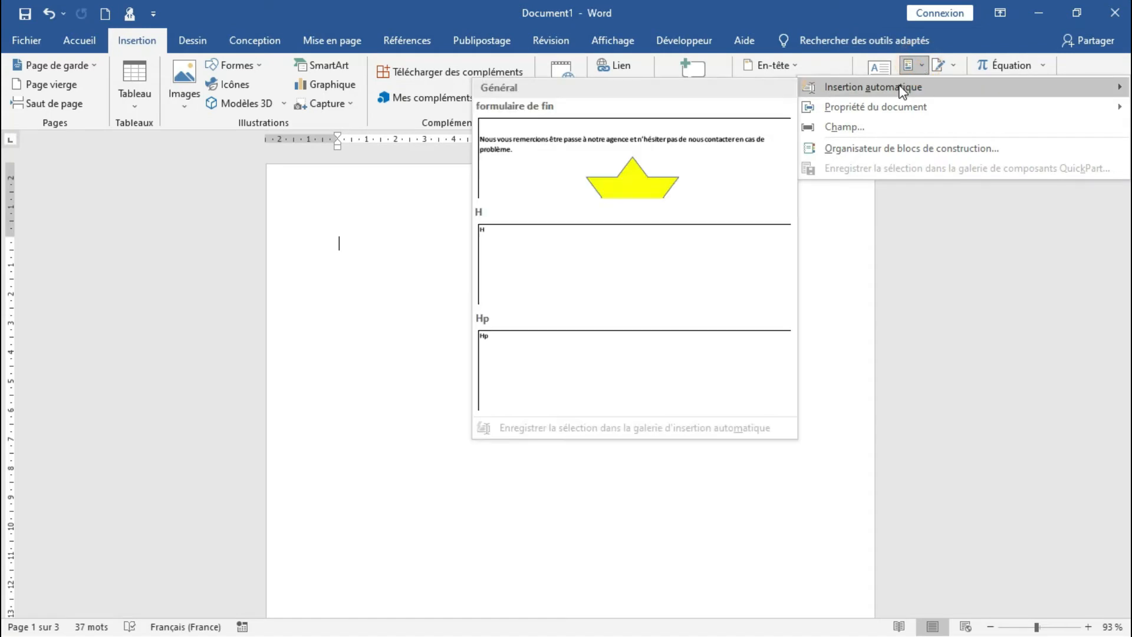
pyautogui.click(702, 179)
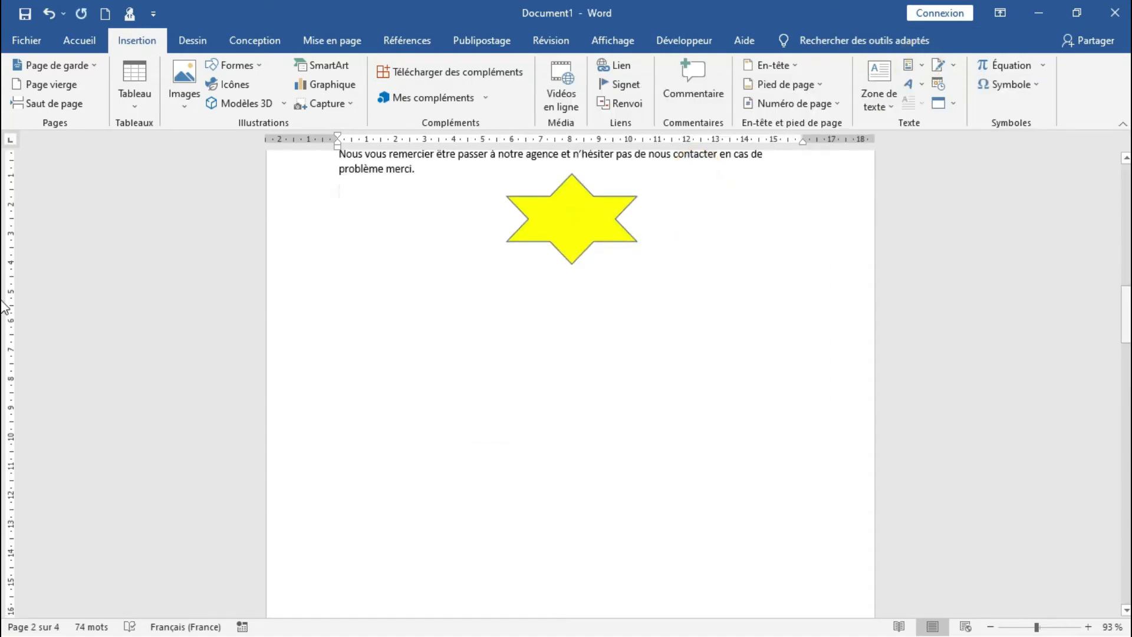
pyautogui.moveTo(1127, 301); pyautogui.dragTo(1127, 274)
pyautogui.moveTo(1127, 262); pyautogui.dragTo(1123, 139)
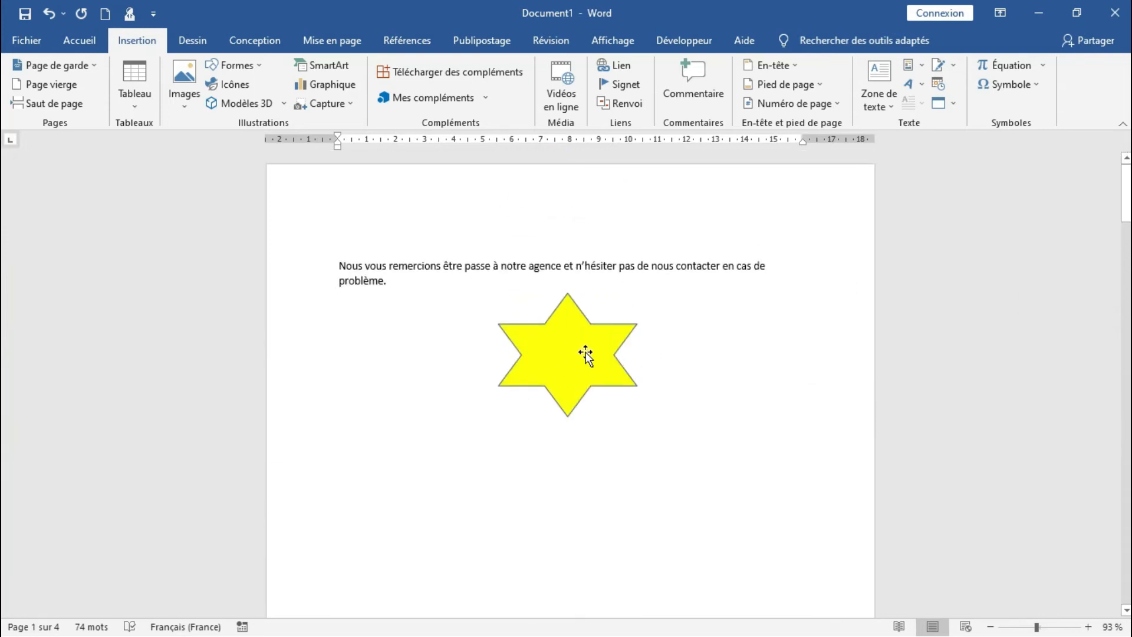
pyautogui.click(50, 15)
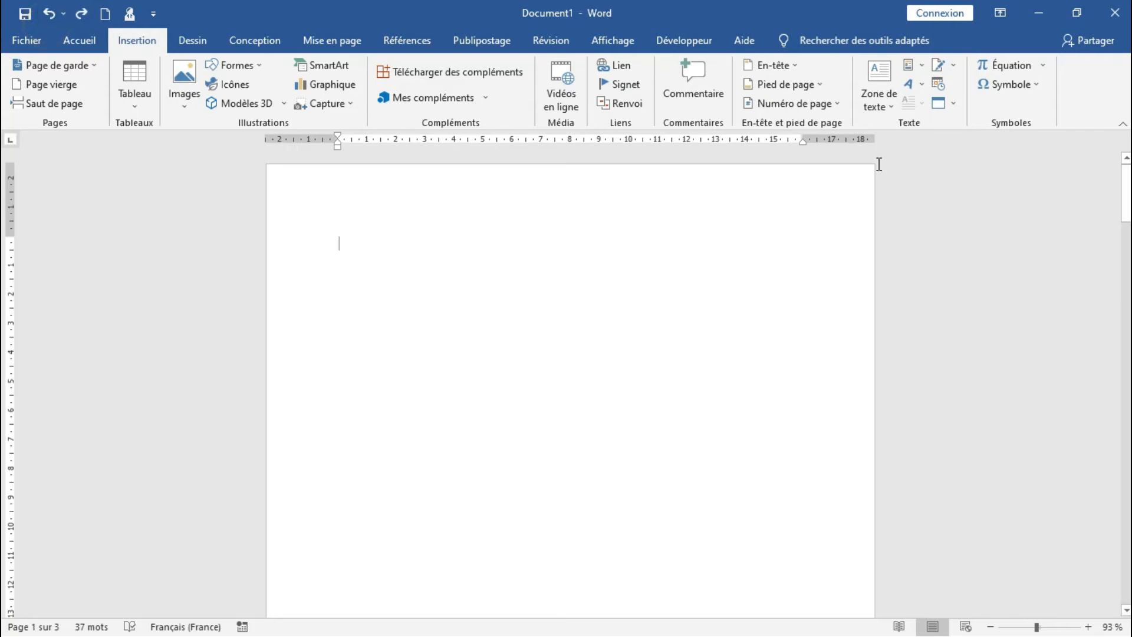
# Insert the "formulaire de fin" AutoText entry at the end of the document and undo the insertion
pyautogui.click(918, 67)
pyautogui.moveTo(920, 86)
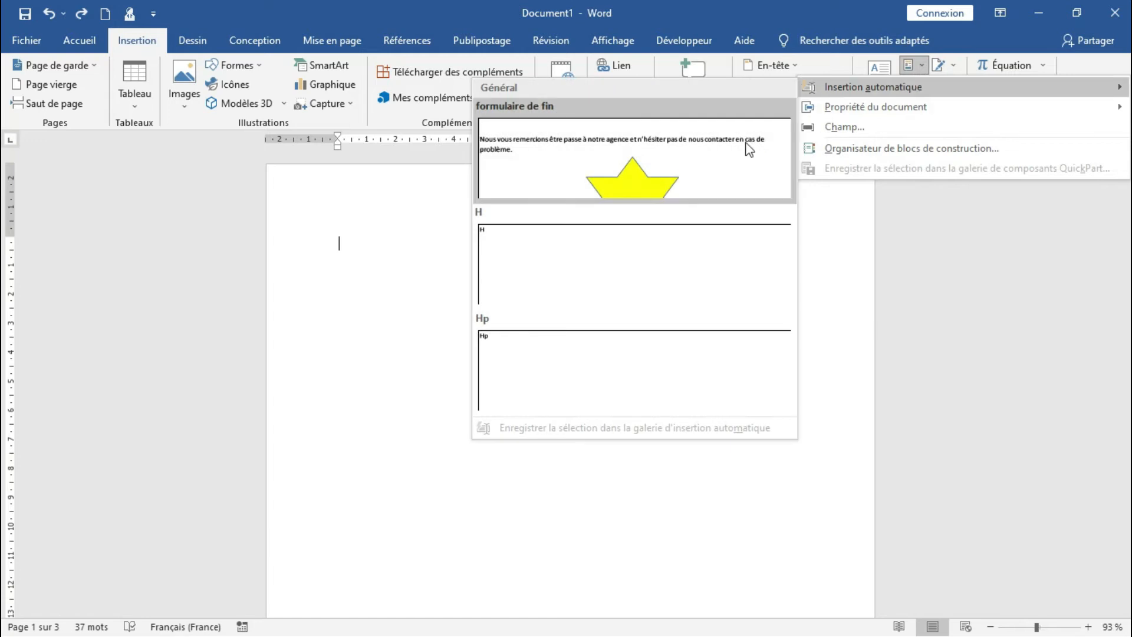
pyautogui.rightClick(718, 156)
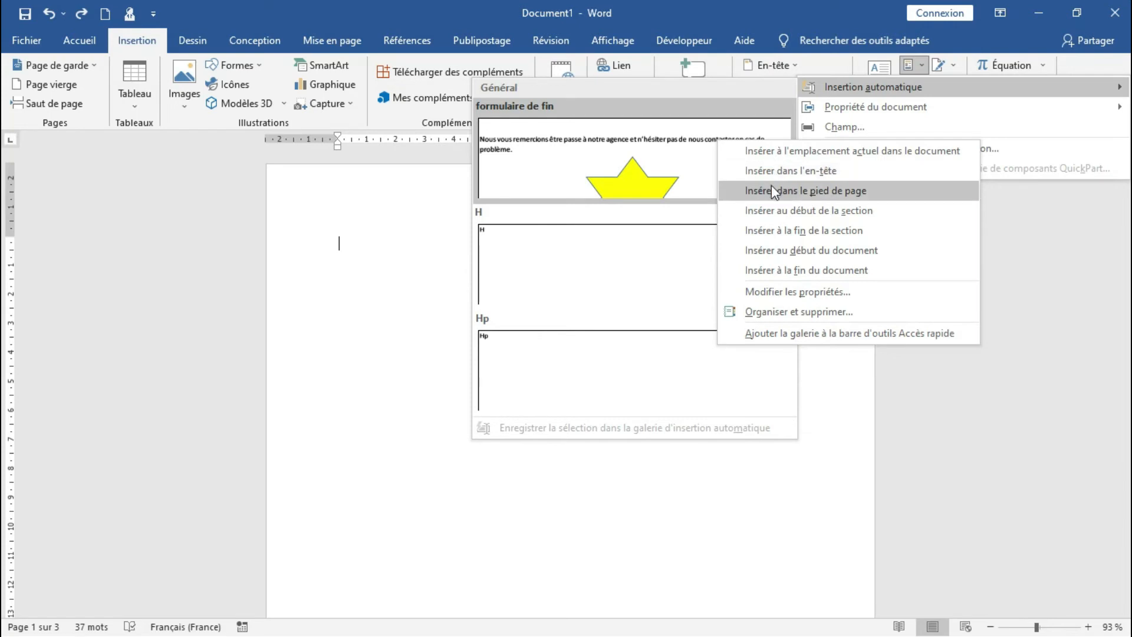
pyautogui.click(796, 270)
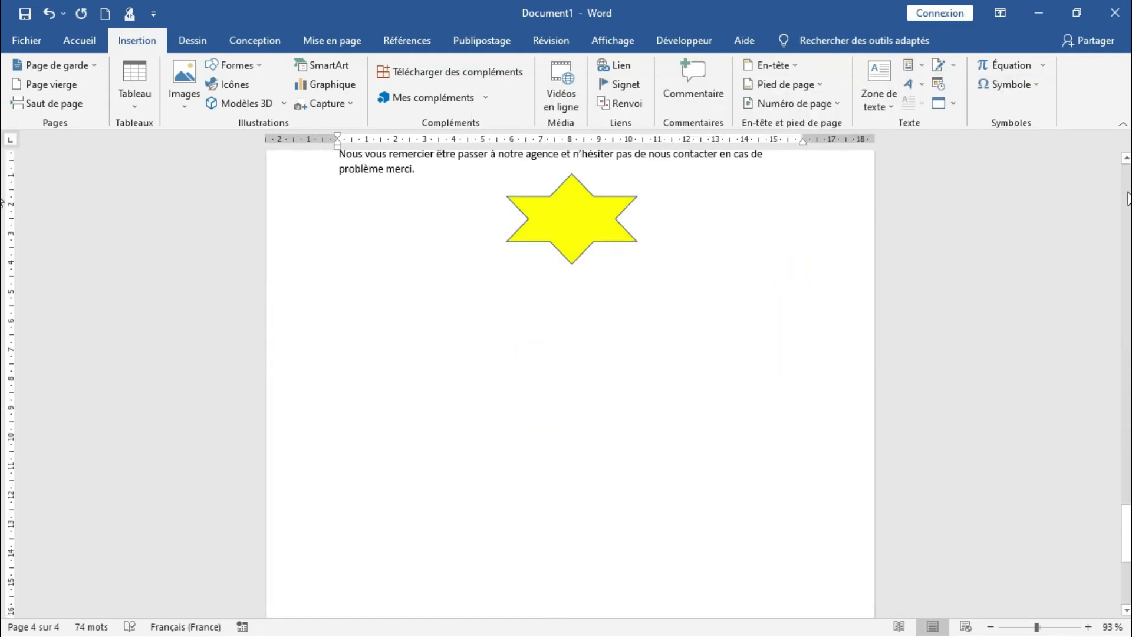
pyautogui.moveTo(1130, 531); pyautogui.dragTo(1124, 465)
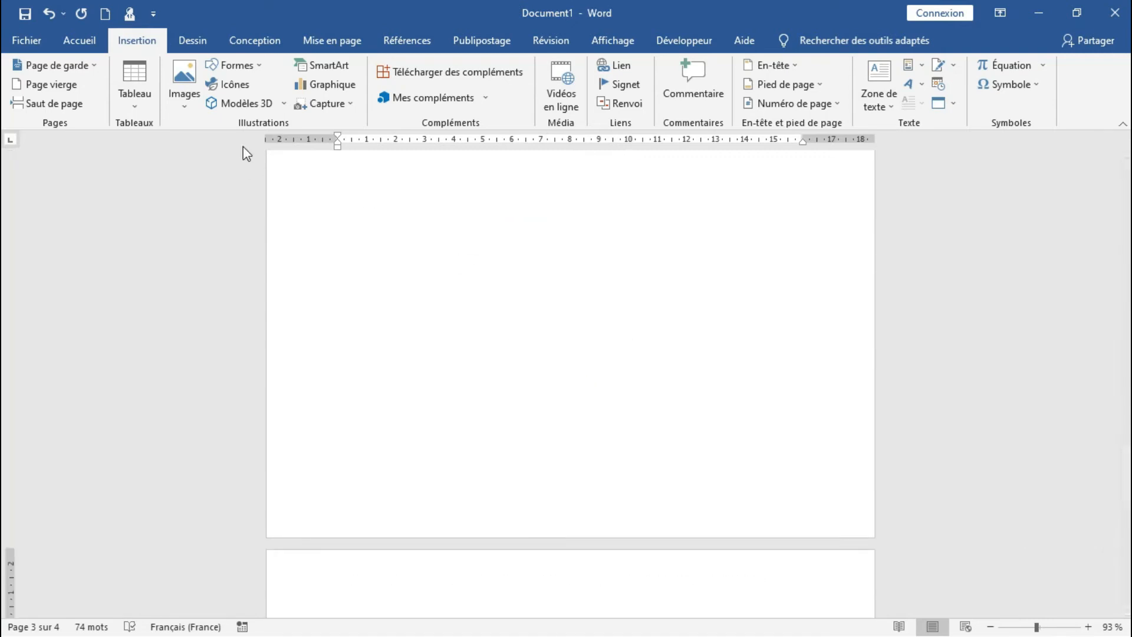
pyautogui.click(43, 16)
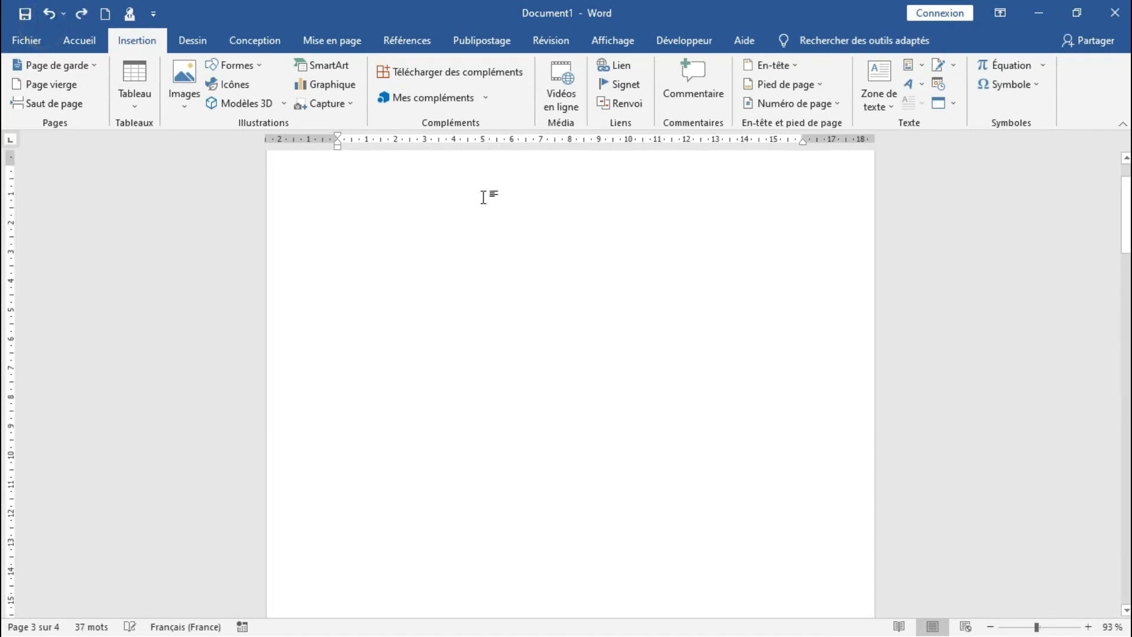
# Insert the "formulaire de fin" AutoText entry into the page header from the first page and undo the insertion
pyautogui.moveTo(1119, 234); pyautogui.dragTo(1119, 221)
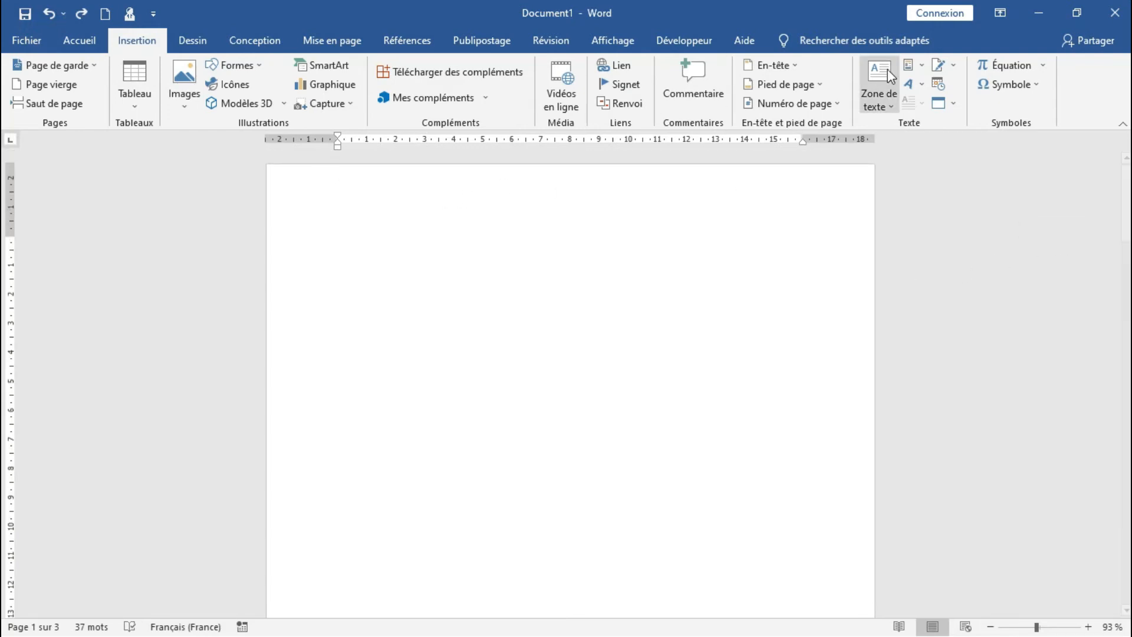
pyautogui.click(924, 65)
pyautogui.moveTo(923, 90)
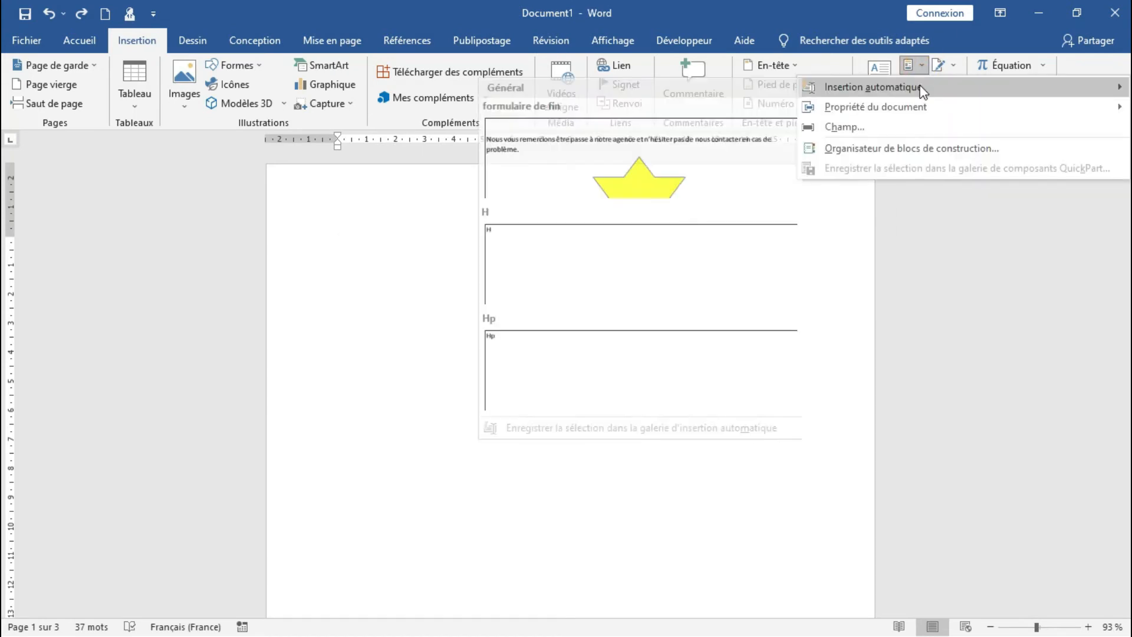
pyautogui.rightClick(649, 171)
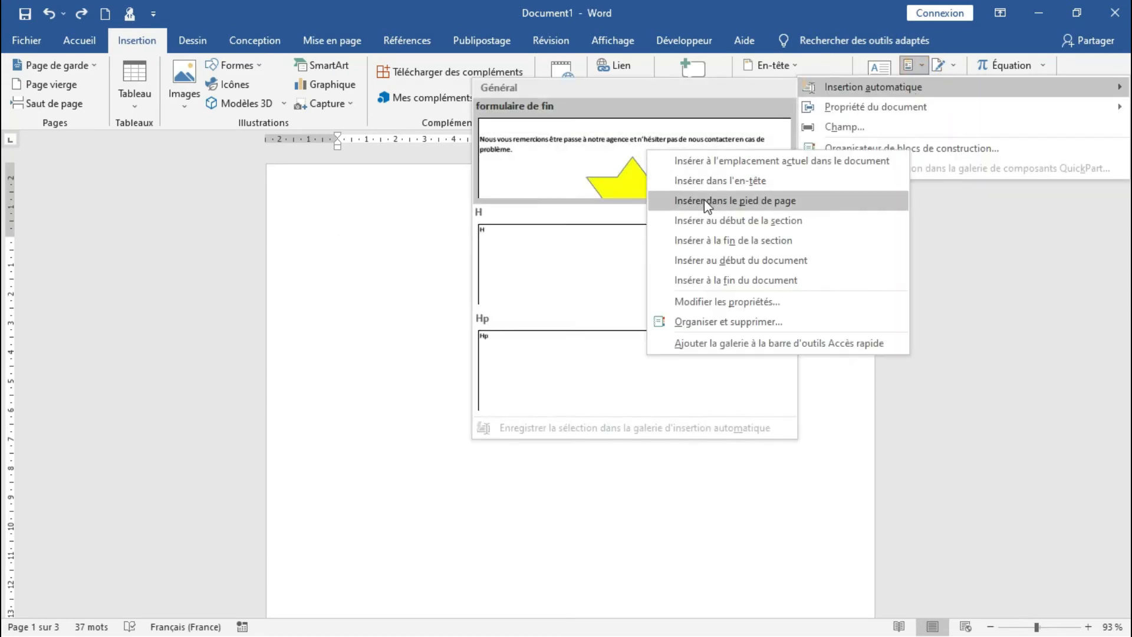
pyautogui.click(720, 181)
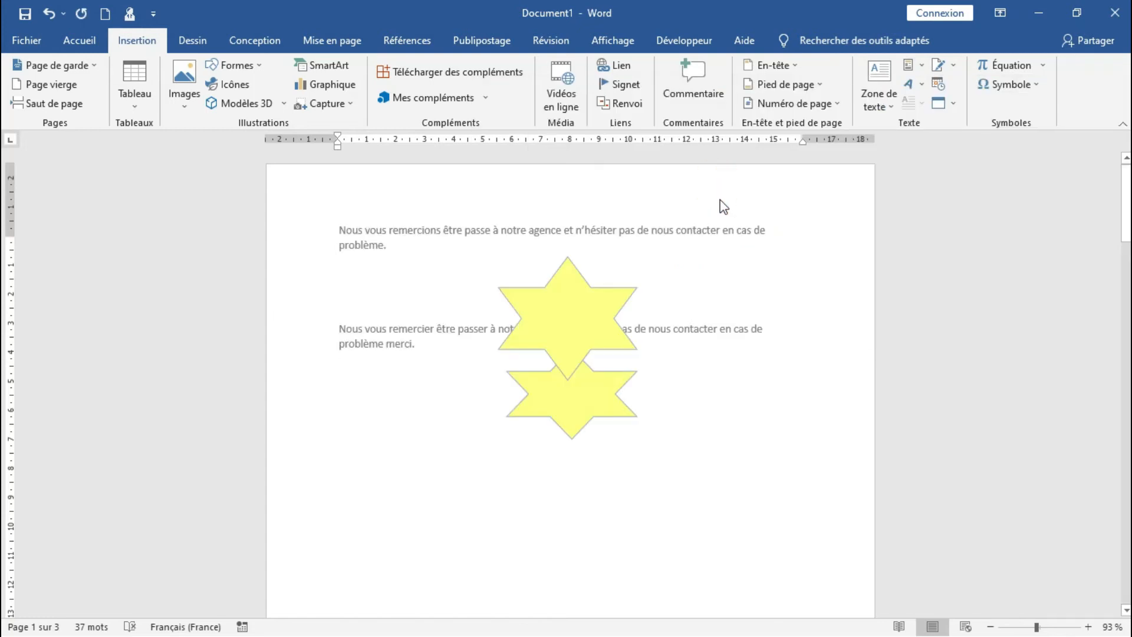
pyautogui.click(503, 344)
pyautogui.doubleClick(493, 430)
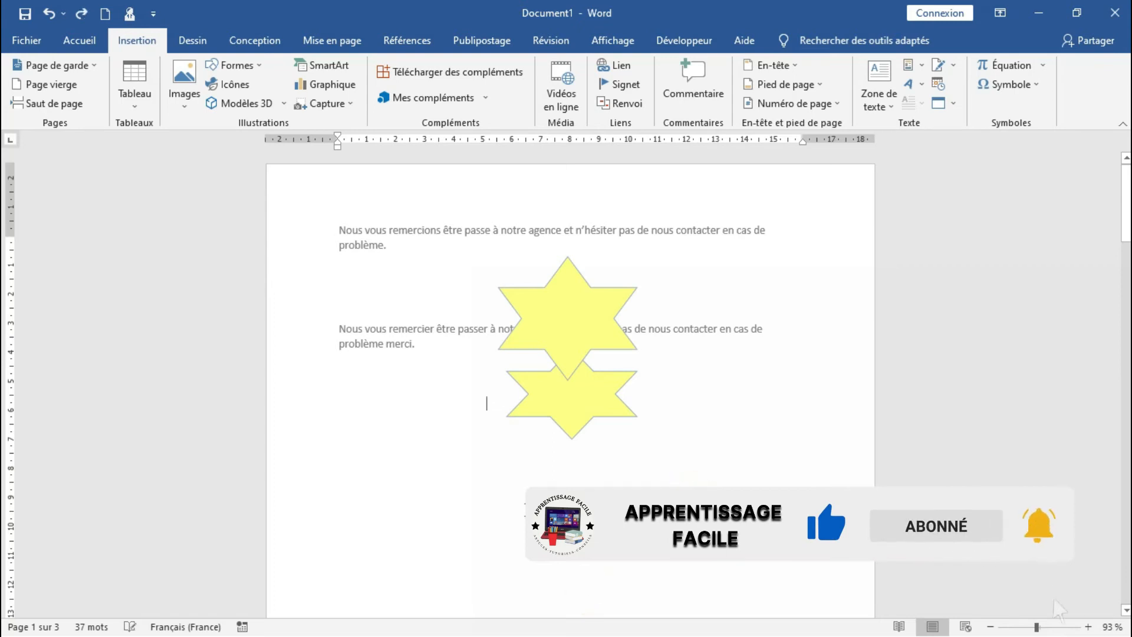
pyautogui.tripleClick(528, 509)
pyautogui.click(528, 510)
pyautogui.click(430, 471)
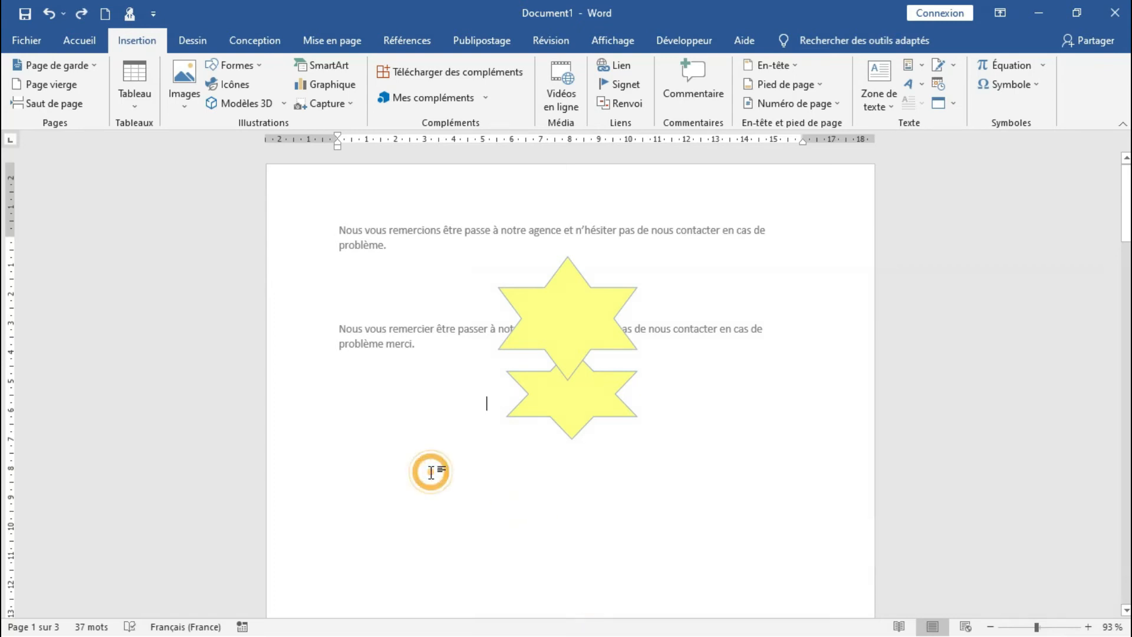
pyautogui.click(44, 14)
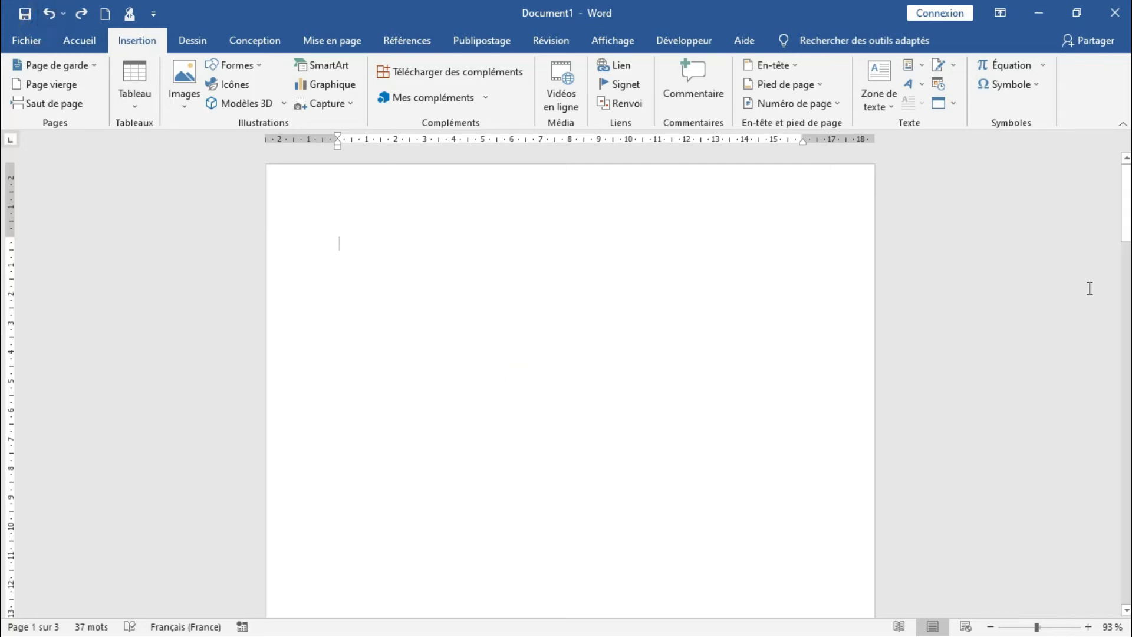
# Delete the closing sentence ending in "problème merci." from the last page, along with the page break before it
pyautogui.moveTo(1130, 230); pyautogui.dragTo(1130, 524)
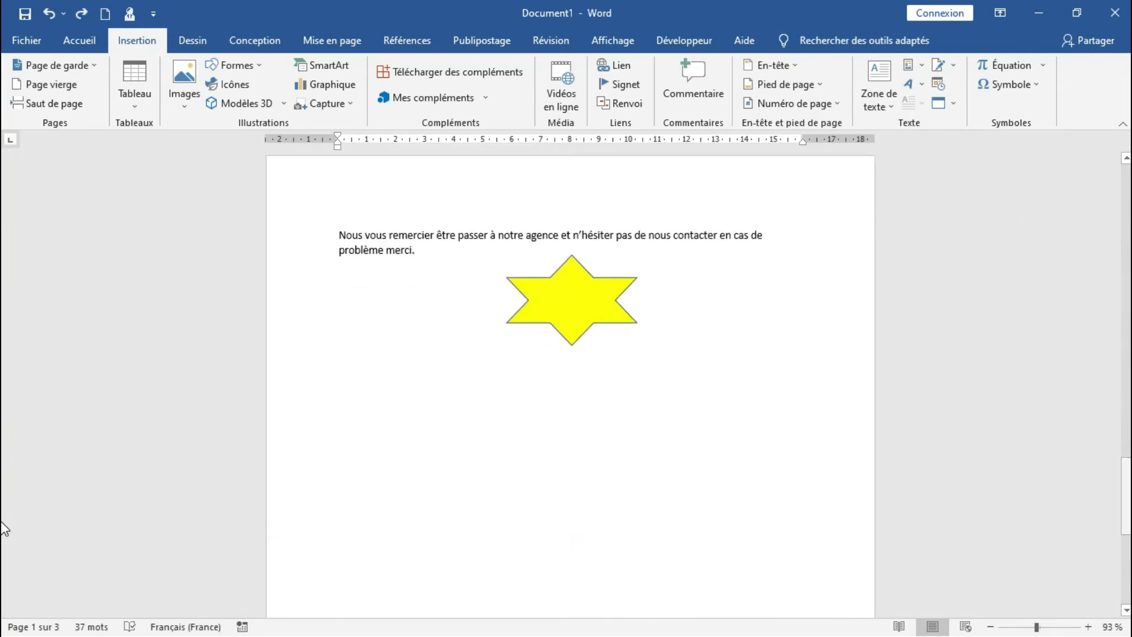
pyautogui.click(736, 489)
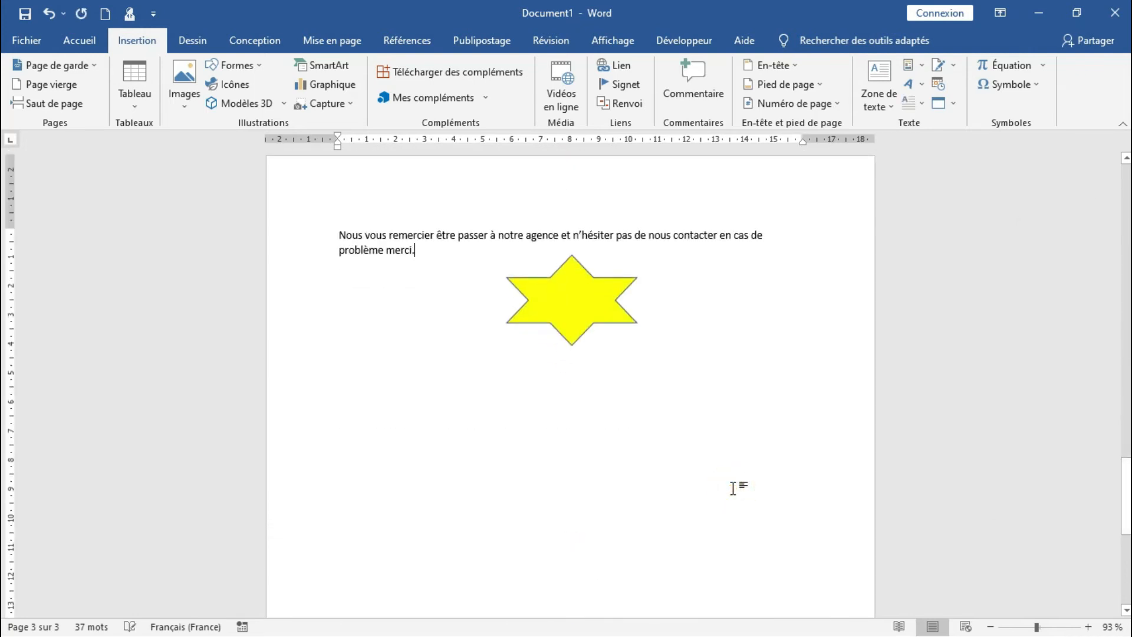
pyautogui.press('BackSpace')
pyautogui.press('BackSpace')
pyautogui.press('BackSpace')
pyautogui.press('BackSpace')
pyautogui.press('BackSpace')
pyautogui.press('BackSpace')
pyautogui.press('BackSpace')
pyautogui.press('BackSpace')
pyautogui.press('BackSpace')
pyautogui.press('BackSpace')
pyautogui.press('BackSpace')
pyautogui.press('BackSpace')
pyautogui.press('BackSpace')
pyautogui.press('BackSpace')
pyautogui.press('BackSpace')
pyautogui.press('BackSpace')
pyautogui.press('BackSpace')
pyautogui.press('BackSpace')
pyautogui.press('BackSpace')
pyautogui.press('BackSpace')
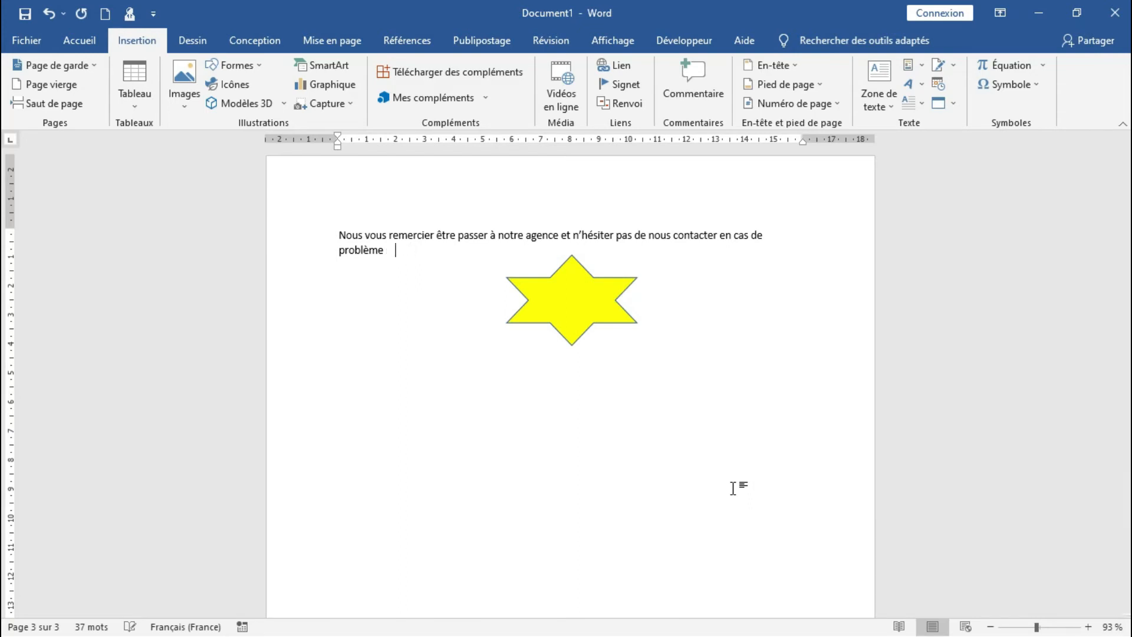
pyautogui.press('BackSpace')
pyautogui.press('BackSpace')
pyautogui.press('BackSpace')
pyautogui.press('BackSpace')
pyautogui.press('BackSpace')
pyautogui.press('BackSpace')
pyautogui.press('BackSpace')
pyautogui.press('BackSpace')
pyautogui.press('BackSpace')
pyautogui.press('BackSpace')
pyautogui.press('BackSpace')
pyautogui.press('BackSpace')
pyautogui.press('BackSpace')
pyautogui.press('BackSpace')
pyautogui.press('BackSpace')
pyautogui.press('BackSpace')
pyautogui.press('BackSpace')
pyautogui.press('BackSpace')
pyautogui.press('BackSpace')
pyautogui.press('BackSpace')
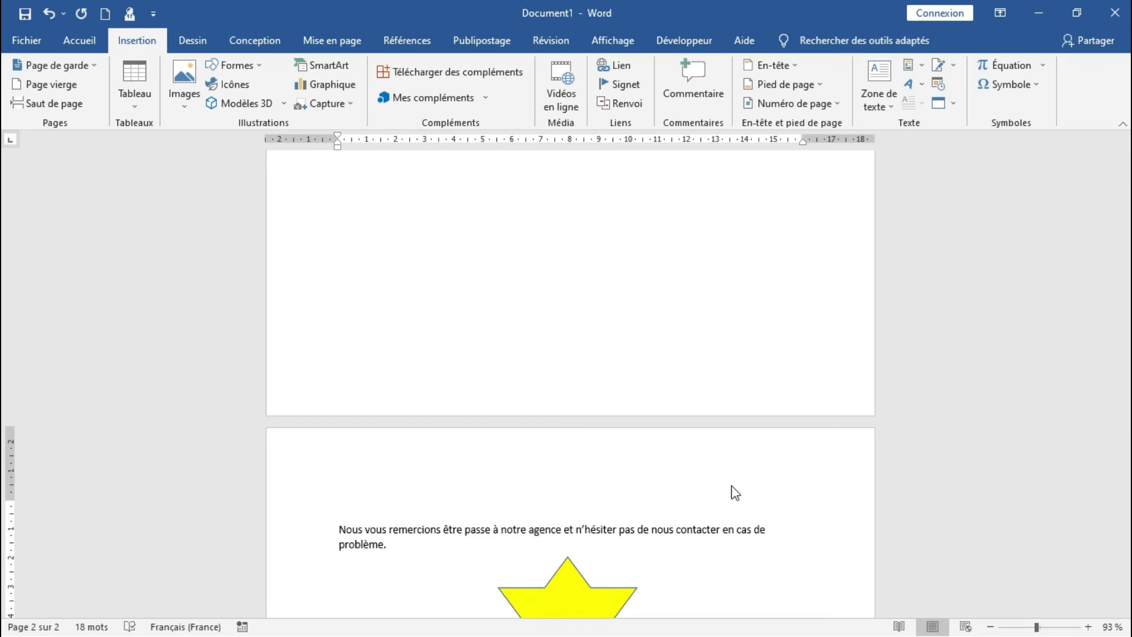
# Delete both overlapping yellow stars below the remaining sentence
pyautogui.moveTo(1129, 390); pyautogui.dragTo(1129, 445)
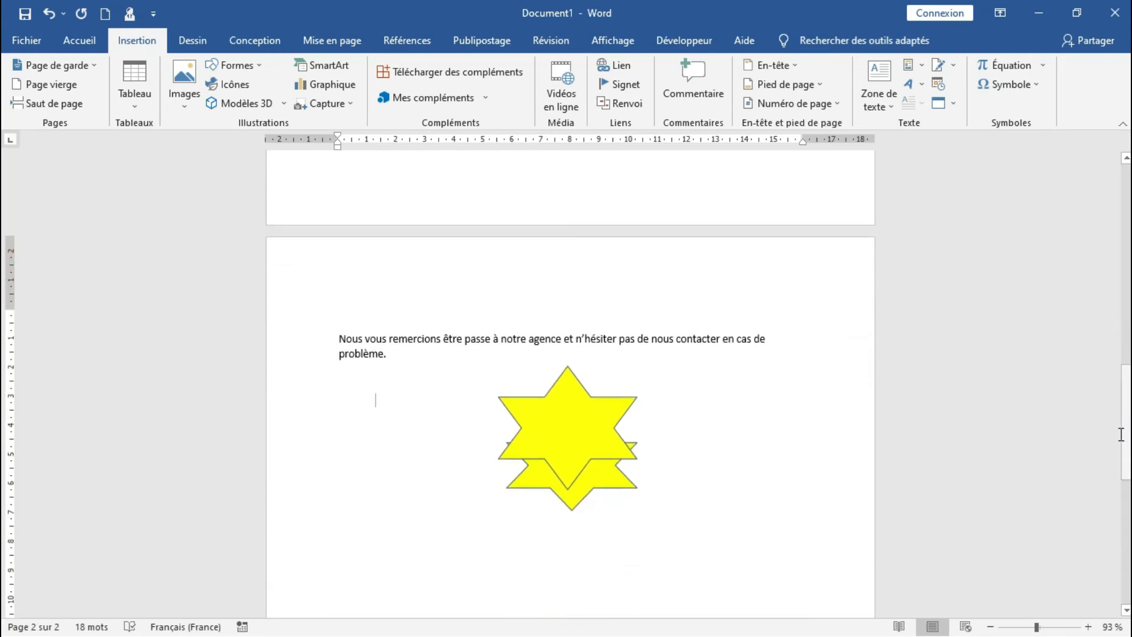
pyautogui.click(582, 427)
pyautogui.press('Delete')
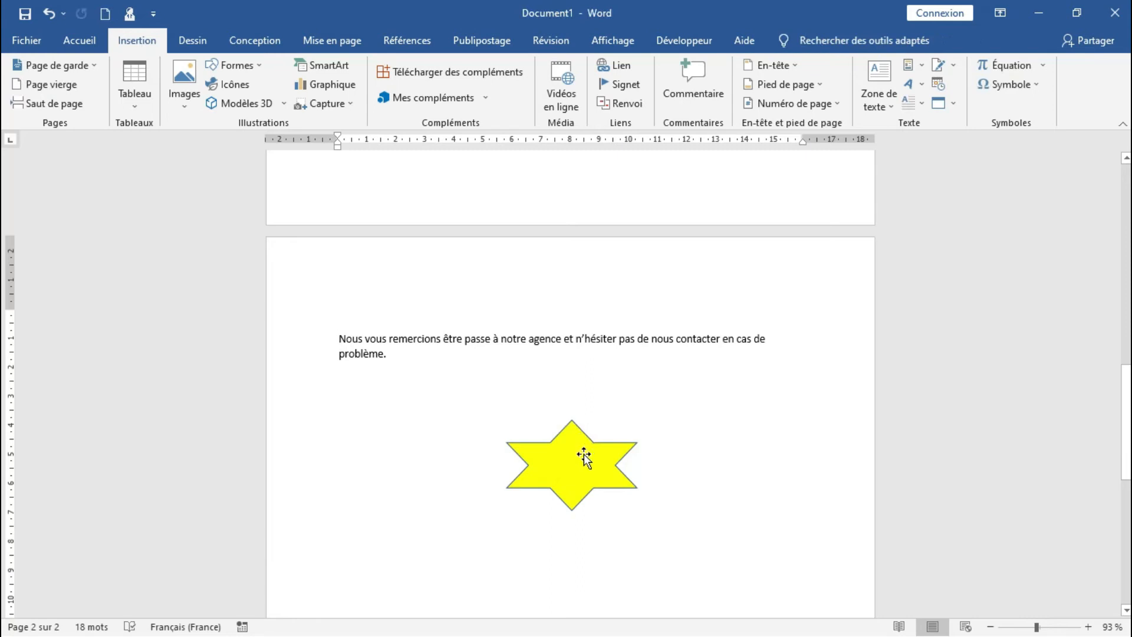
pyautogui.click(584, 455)
pyautogui.press('Delete')
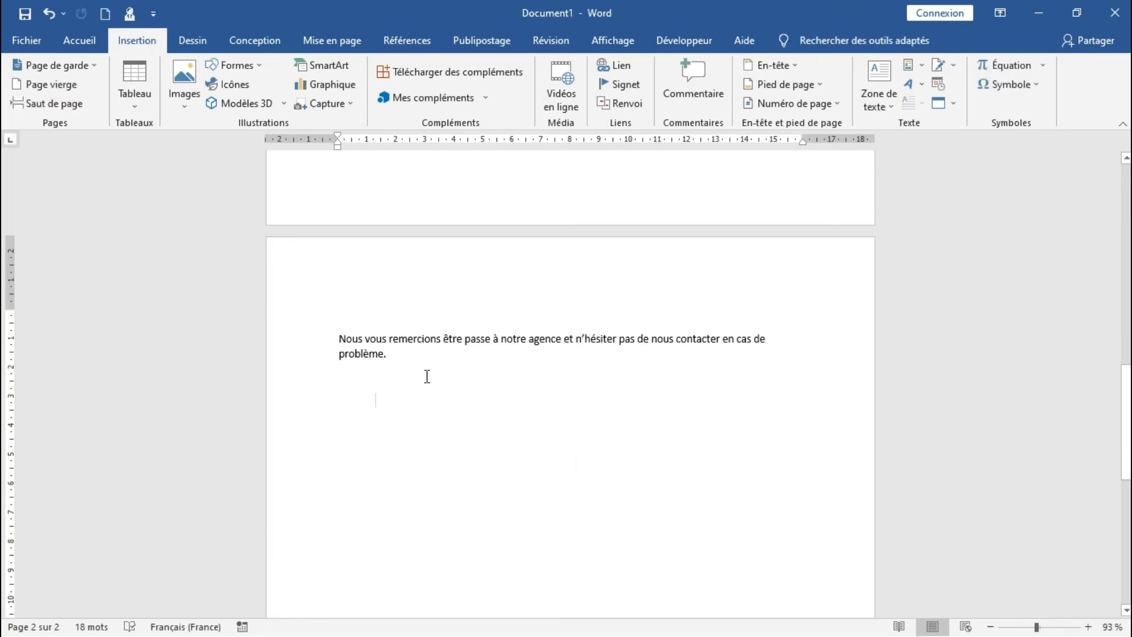
# Delete the remaining sentence ending in "problème." and the extra pages, leaving a single empty page
pyautogui.click(410, 345)
pyautogui.click(401, 360)
pyautogui.press('BackSpace')
pyautogui.press('BackSpace')
pyautogui.press('BackSpace')
pyautogui.press('BackSpace')
pyautogui.press('BackSpace')
pyautogui.press('BackSpace')
pyautogui.press('BackSpace')
pyautogui.press('BackSpace')
pyautogui.press('BackSpace')
pyautogui.press('BackSpace')
pyautogui.press('BackSpace')
pyautogui.press('BackSpace')
pyautogui.press('BackSpace')
pyautogui.press('BackSpace')
pyautogui.press('BackSpace')
pyautogui.press('BackSpace')
pyautogui.press('BackSpace')
pyautogui.press('BackSpace')
pyautogui.press('BackSpace')
pyautogui.press('BackSpace')
pyautogui.press('BackSpace')
pyautogui.press('BackSpace')
pyautogui.press('BackSpace')
pyautogui.press('BackSpace')
pyautogui.press('BackSpace')
pyautogui.press('BackSpace')
pyautogui.press('BackSpace')
pyautogui.press('BackSpace')
pyautogui.press('BackSpace')
pyautogui.press('BackSpace')
pyautogui.press('BackSpace')
pyautogui.press('BackSpace')
pyautogui.press('BackSpace')
pyautogui.press('BackSpace')
pyautogui.press('BackSpace')
pyautogui.press('BackSpace')
pyautogui.press('BackSpace')
pyautogui.press('BackSpace')
pyautogui.press('BackSpace')
pyautogui.press('BackSpace')
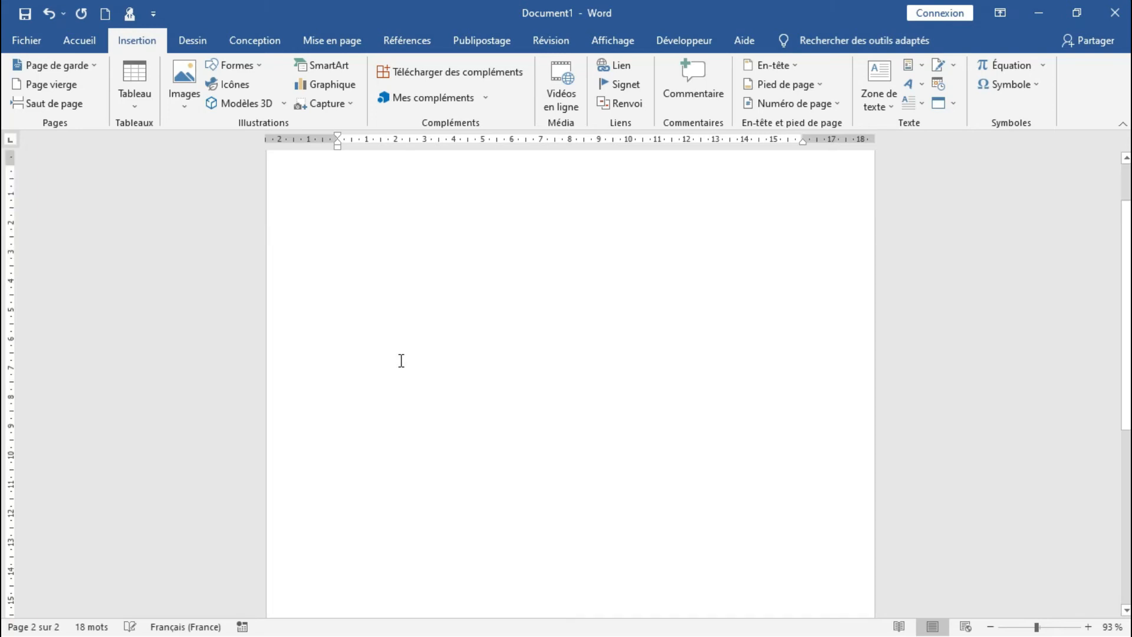
pyautogui.moveTo(1130, 363); pyautogui.dragTo(1116, 266)
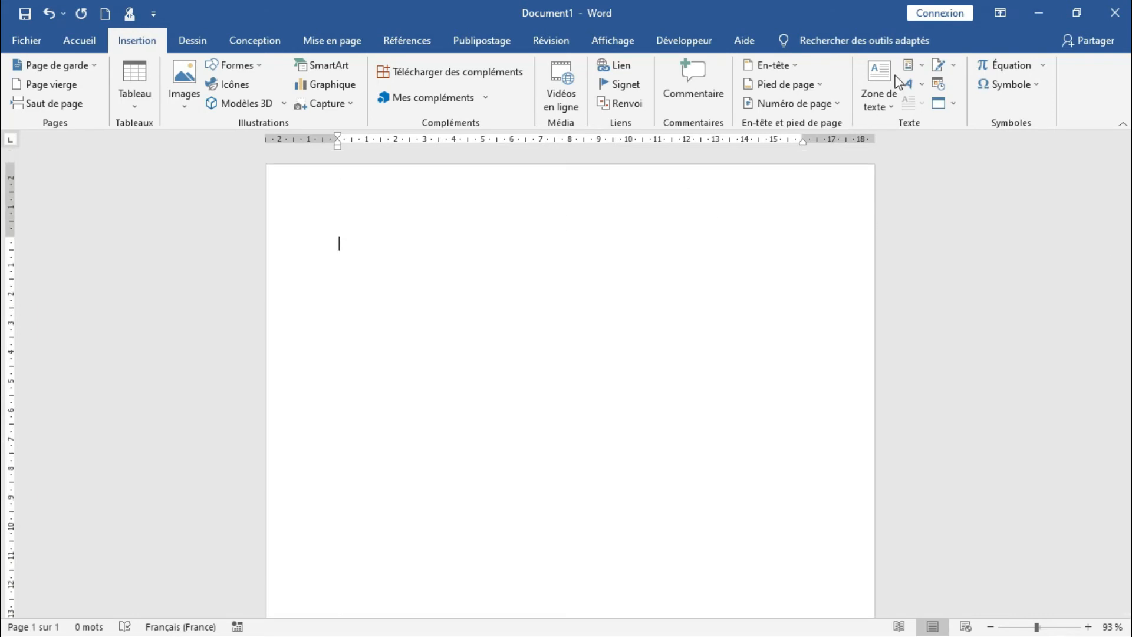
# Insert the "formulaire de fin" AutoText entry into the header of the empty document and look over the page
pyautogui.click(924, 67)
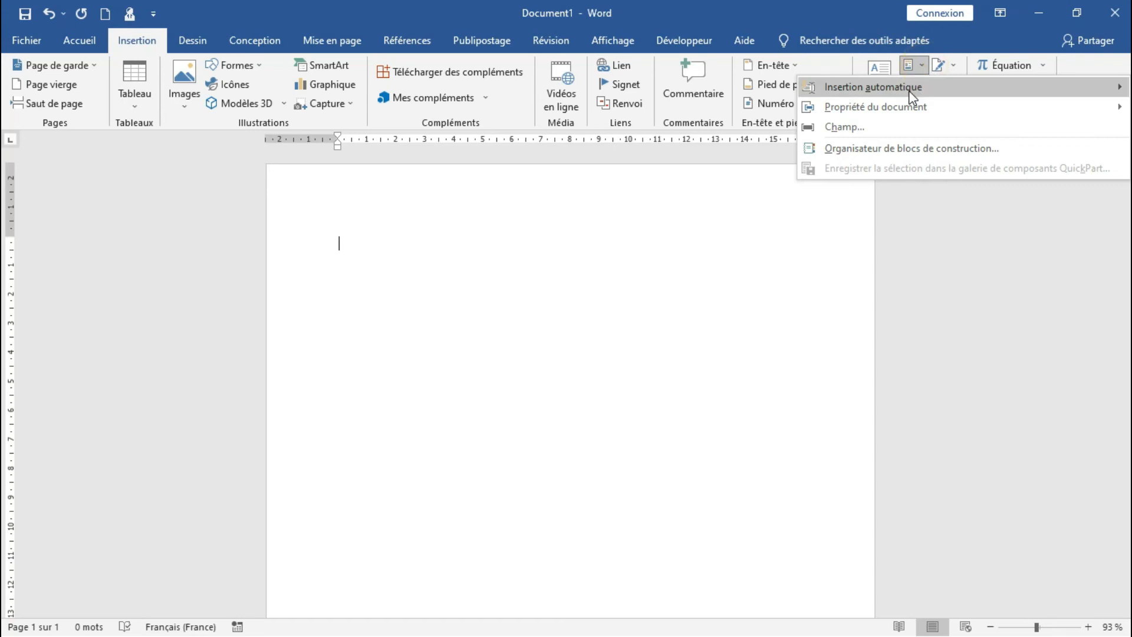
pyautogui.moveTo(912, 89)
pyautogui.rightClick(718, 149)
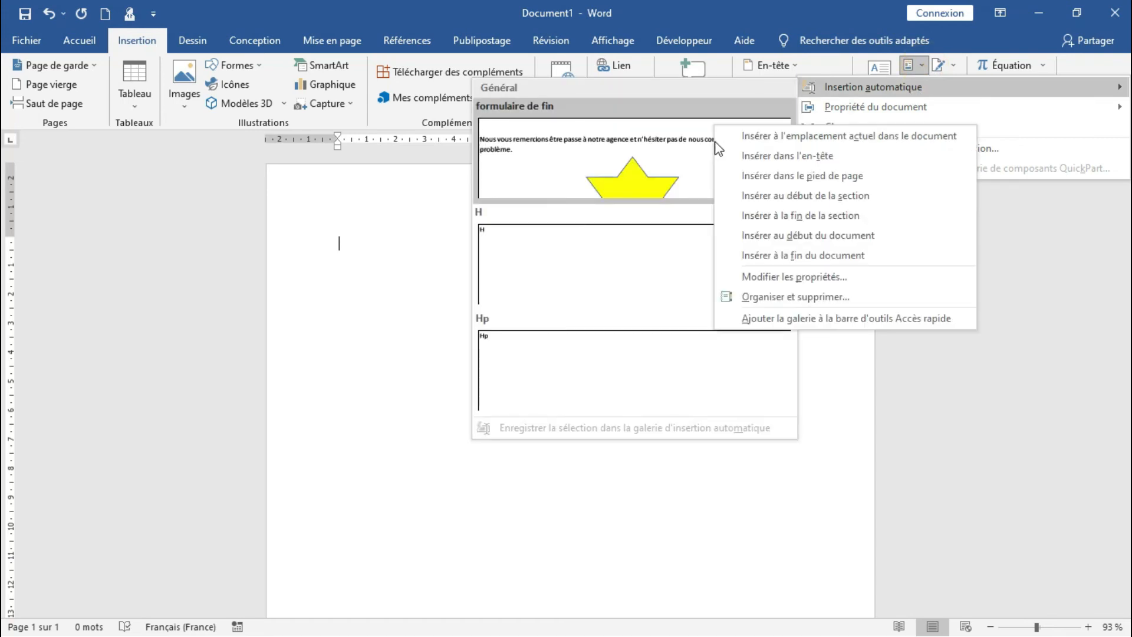
pyautogui.click(747, 163)
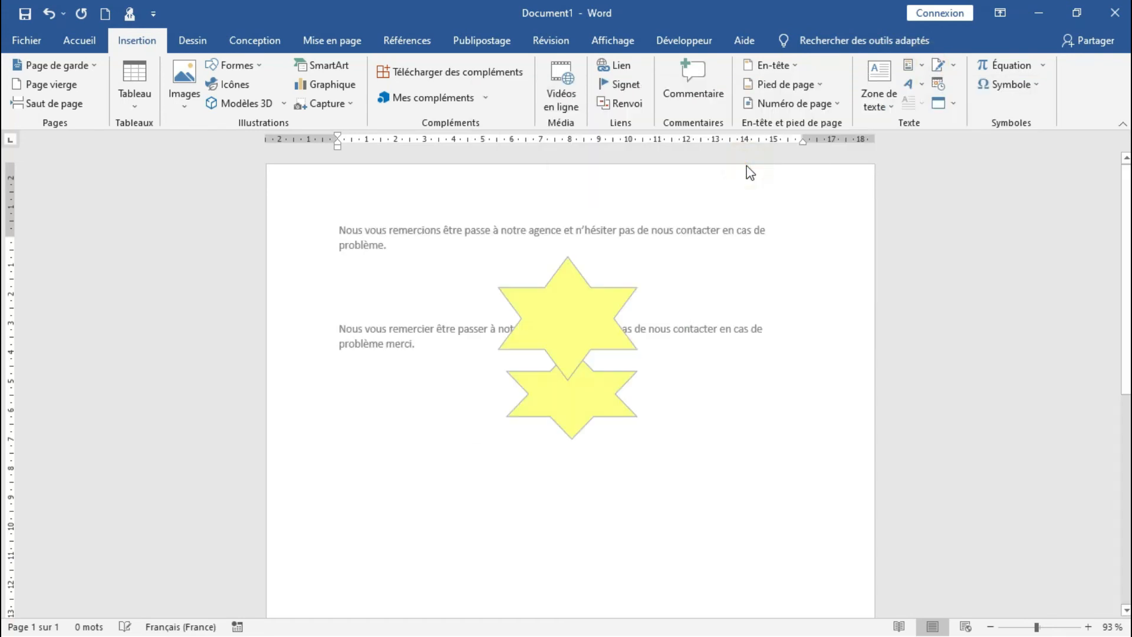
pyautogui.moveTo(1128, 286); pyautogui.dragTo(1128, 309)
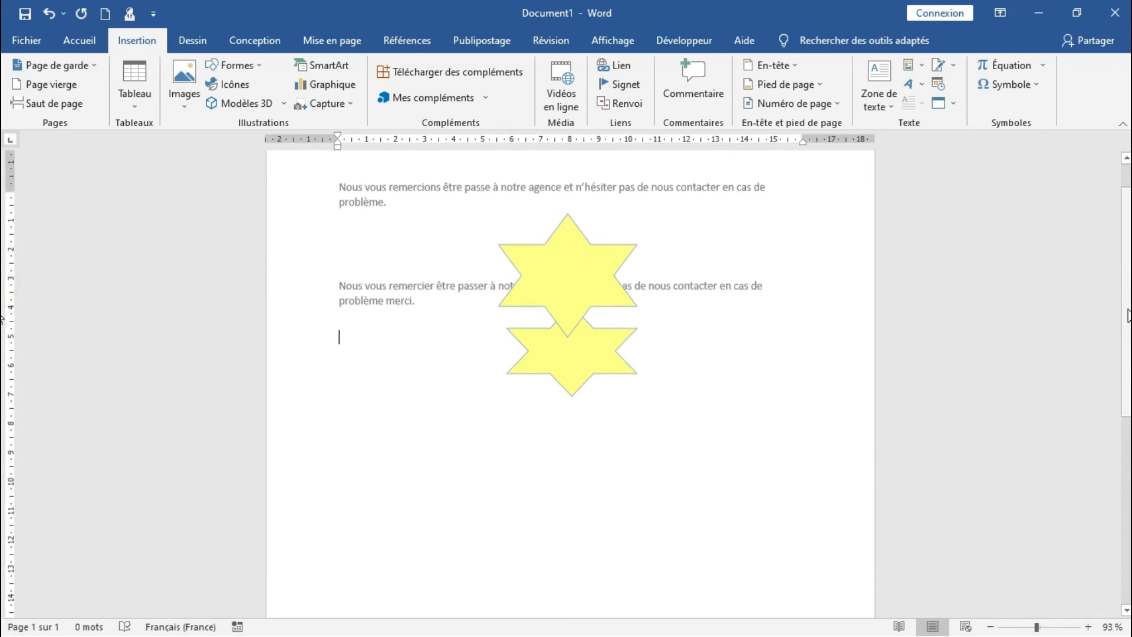
pyautogui.click(703, 440)
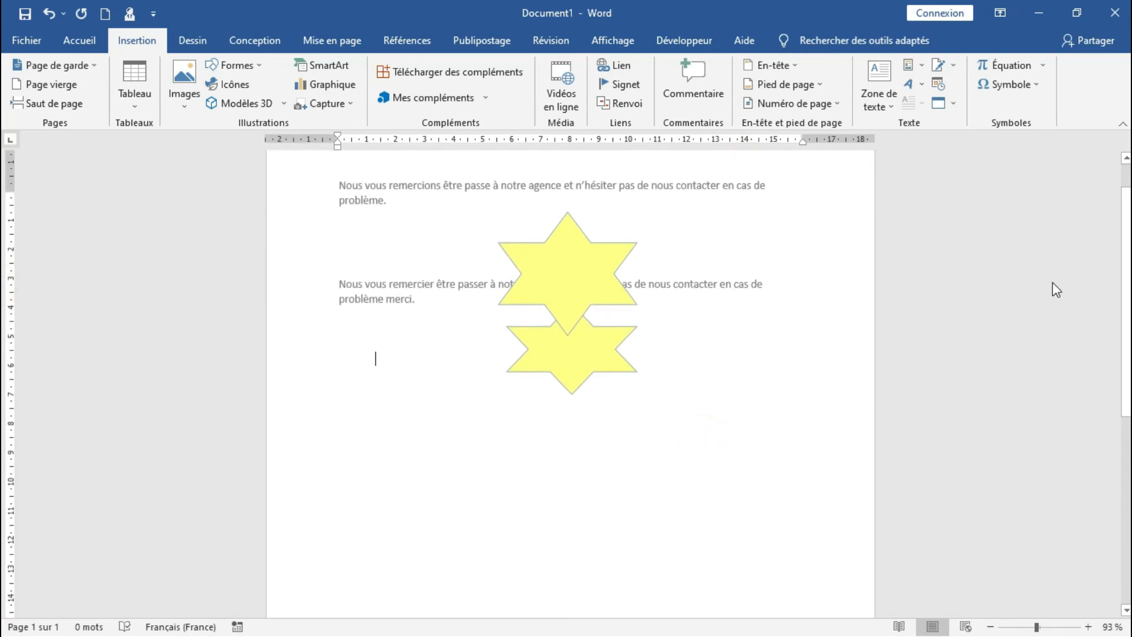
pyautogui.scroll(-8, 2, 293)
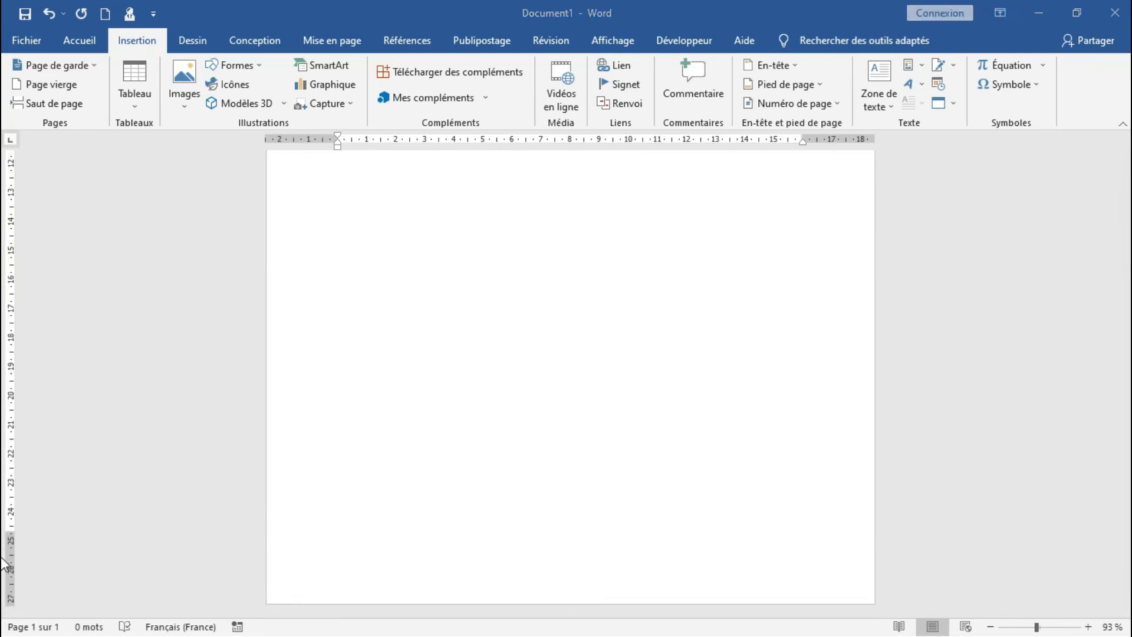
pyautogui.click(750, 497)
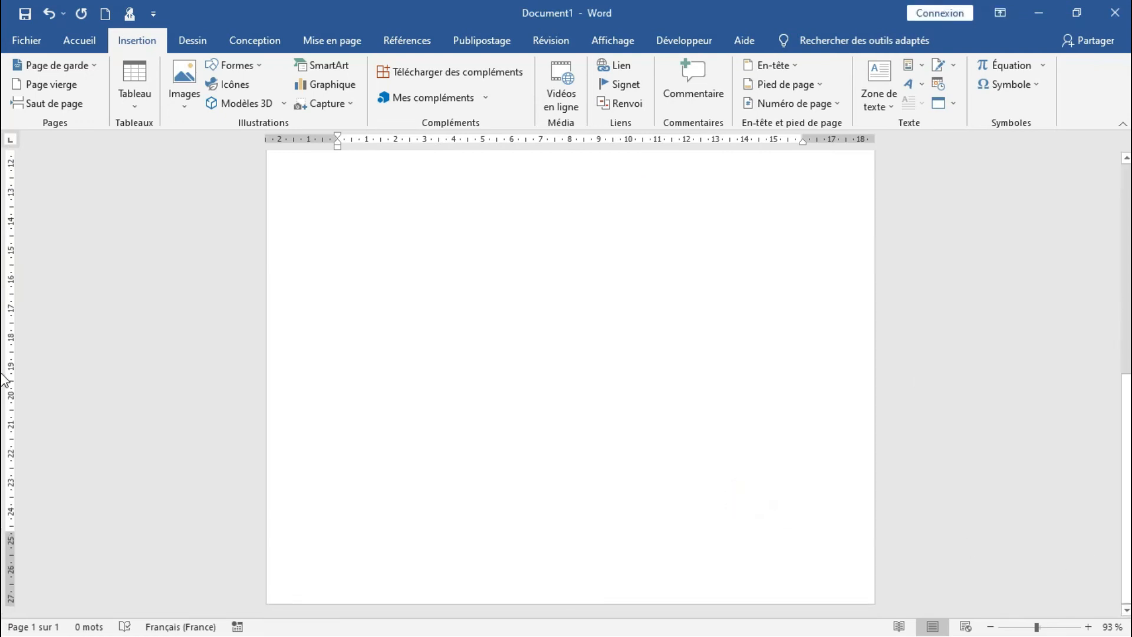
pyautogui.moveTo(1125, 384); pyautogui.dragTo(1120, 142)
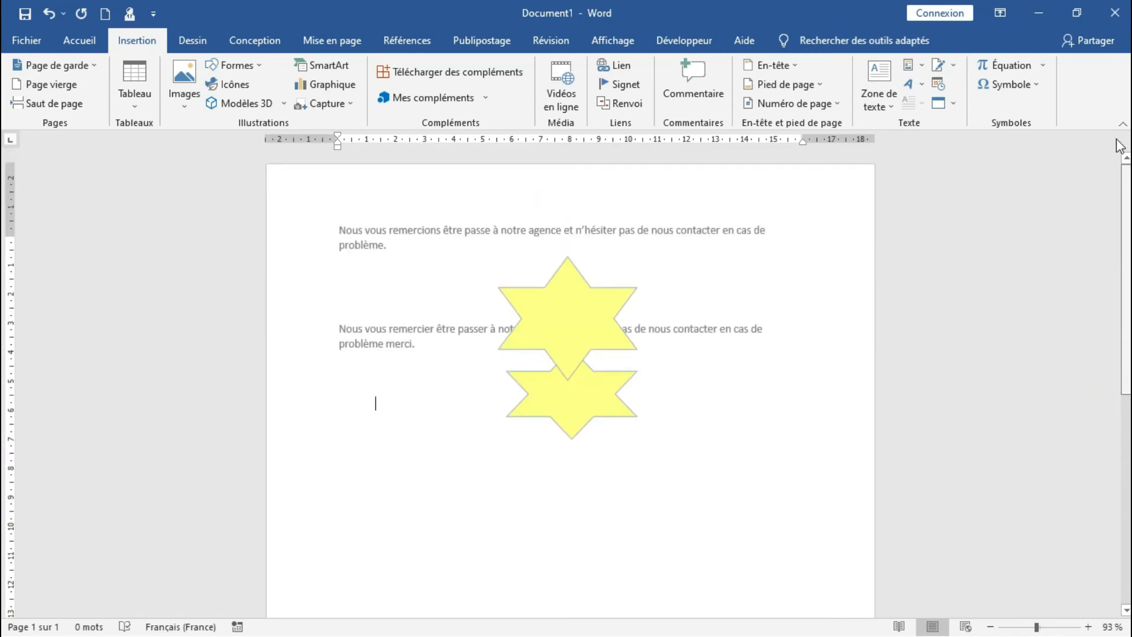
# Open the header for editing and delete the lower yellow star
pyautogui.doubleClick(757, 252)
pyautogui.click(749, 272)
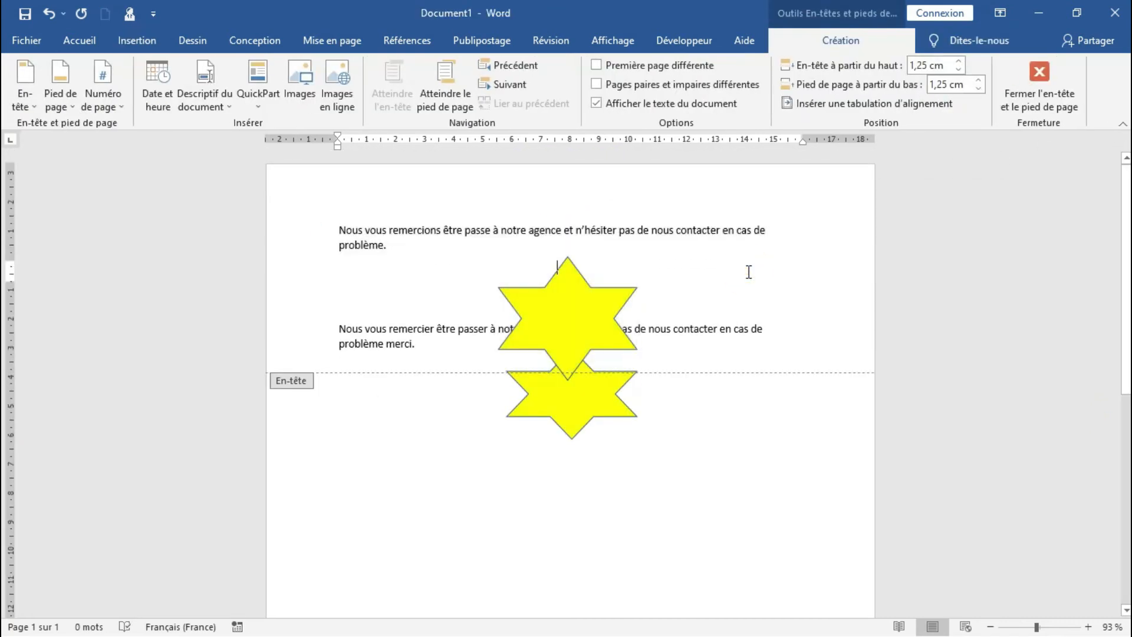
pyautogui.click(581, 408)
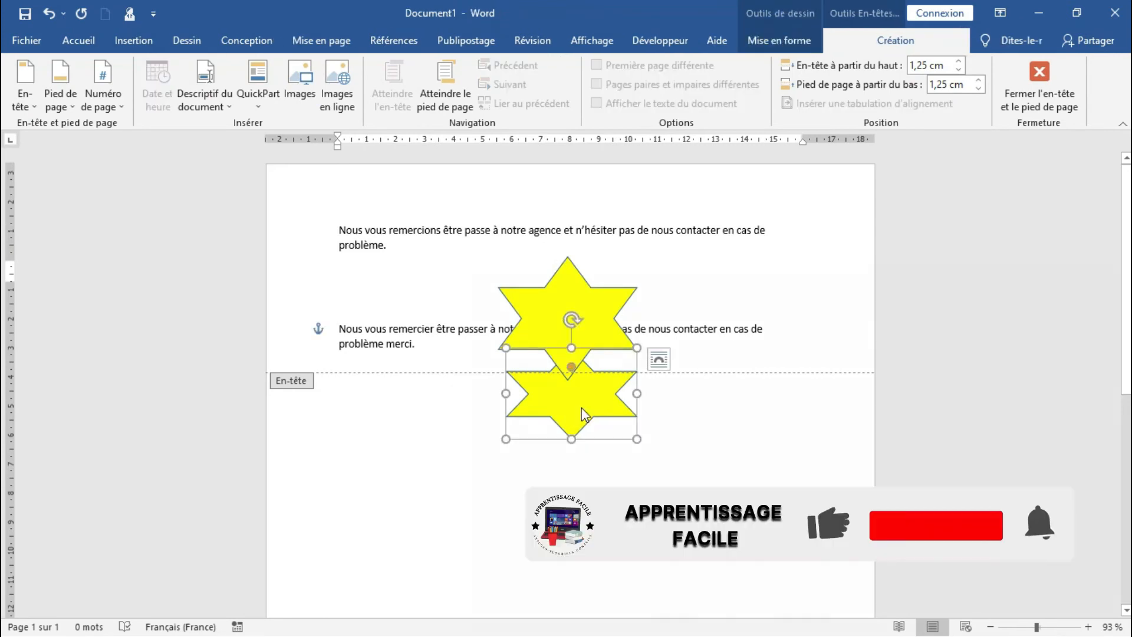
pyautogui.press('Delete')
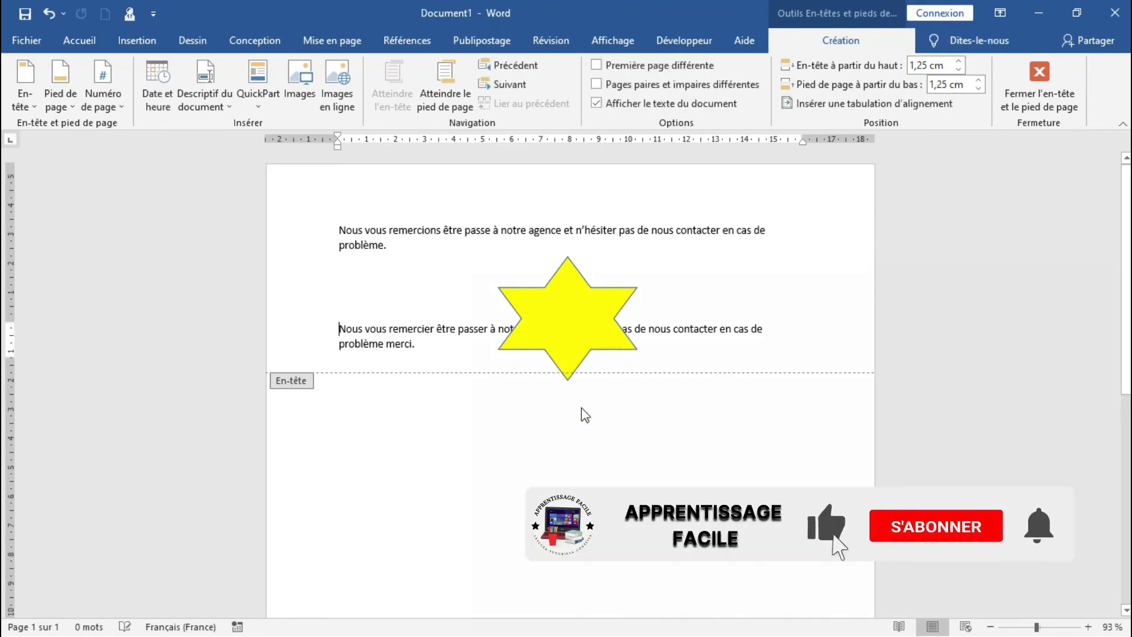
# Delete the second sentence, ending in "problème merci.", from the header
pyautogui.click(661, 340)
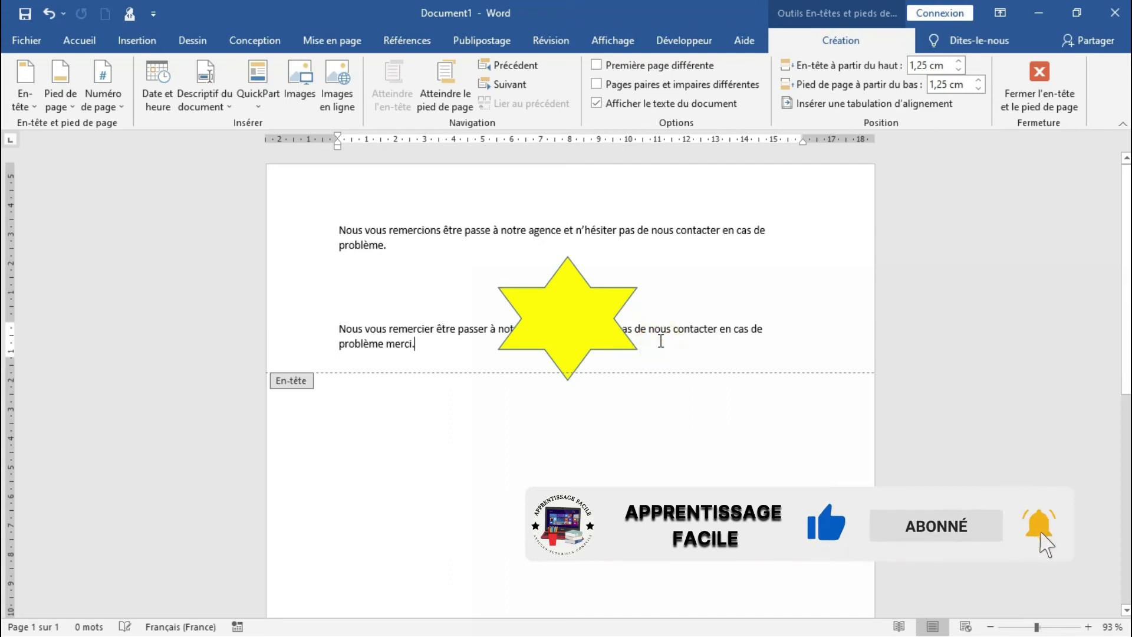
pyautogui.press('BackSpace')
pyautogui.press('BackSpace')
pyautogui.press('BackSpace')
pyautogui.press('BackSpace')
pyautogui.press('BackSpace')
pyautogui.press('BackSpace')
pyautogui.press('BackSpace')
pyautogui.press('BackSpace')
pyautogui.press('BackSpace')
pyautogui.press('BackSpace')
pyautogui.press('BackSpace')
pyautogui.press('BackSpace')
pyautogui.press('BackSpace')
pyautogui.press('BackSpace')
pyautogui.press('BackSpace')
pyautogui.press('BackSpace')
pyautogui.press('BackSpace')
pyautogui.press('BackSpace')
pyautogui.press('BackSpace')
pyautogui.press('BackSpace')
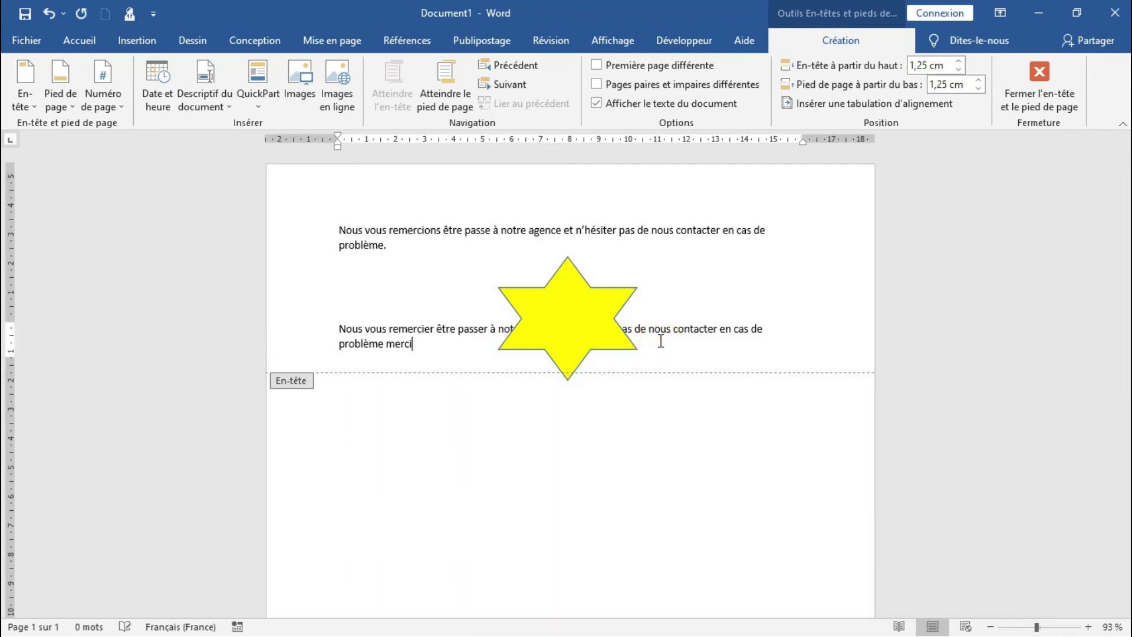
pyautogui.press('BackSpace')
pyautogui.press('BackSpace')
pyautogui.press('BackSpace')
pyautogui.press('BackSpace')
pyautogui.press('BackSpace')
pyautogui.press('BackSpace')
pyautogui.press('BackSpace')
pyautogui.press('BackSpace')
pyautogui.press('BackSpace')
pyautogui.press('BackSpace')
pyautogui.press('BackSpace')
pyautogui.press('BackSpace')
pyautogui.press('BackSpace')
pyautogui.press('BackSpace')
pyautogui.press('BackSpace')
pyautogui.press('BackSpace')
pyautogui.press('BackSpace')
pyautogui.press('BackSpace')
pyautogui.press('BackSpace')
pyautogui.press('BackSpace')
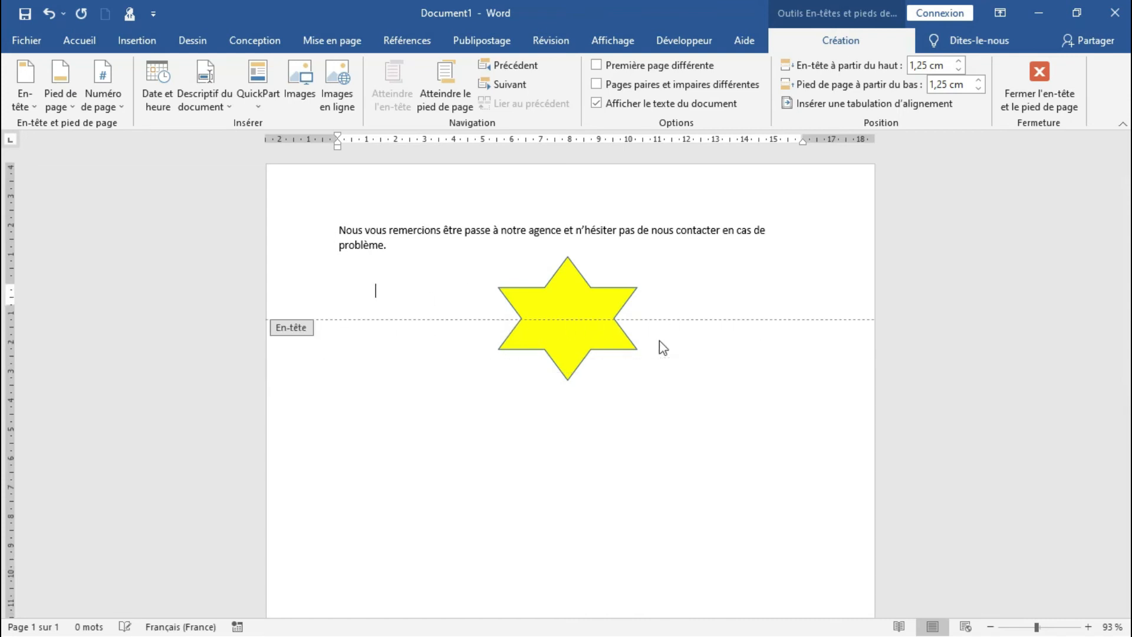
# Shrink the yellow star in the header, place it just below the closing sentence, and return to the document body
pyautogui.click(557, 316)
pyautogui.moveTo(557, 316); pyautogui.dragTo(565, 289)
pyautogui.moveTo(641, 231); pyautogui.dragTo(580, 251)
pyautogui.doubleClick(532, 475)
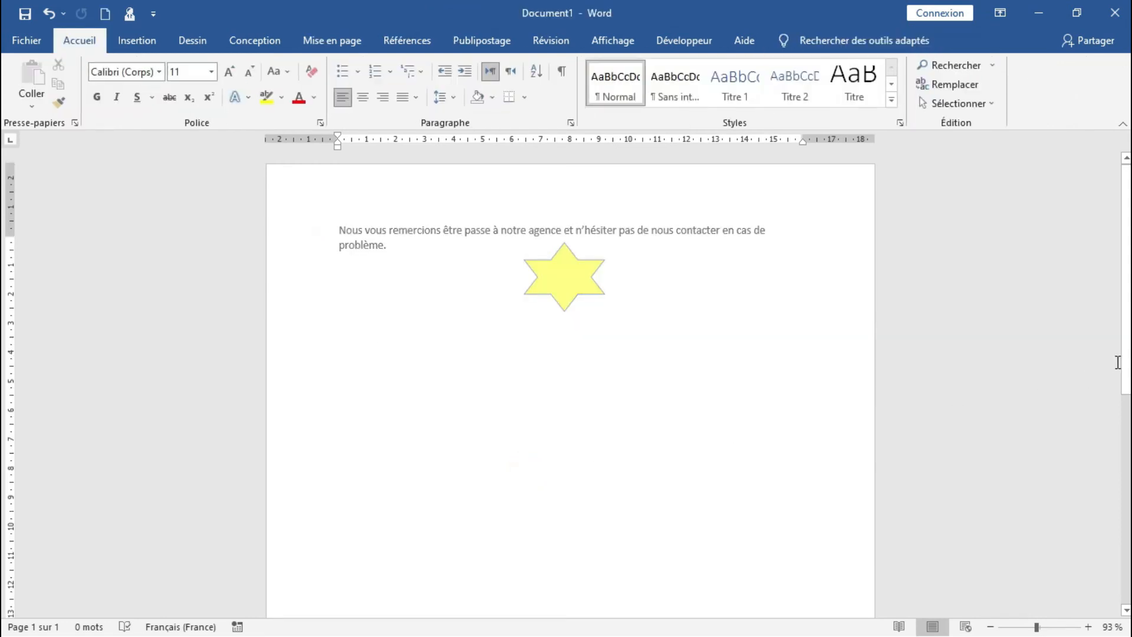
pyautogui.write('sqjdfhkzjerqgmljdsvn,nq ;vnrj')
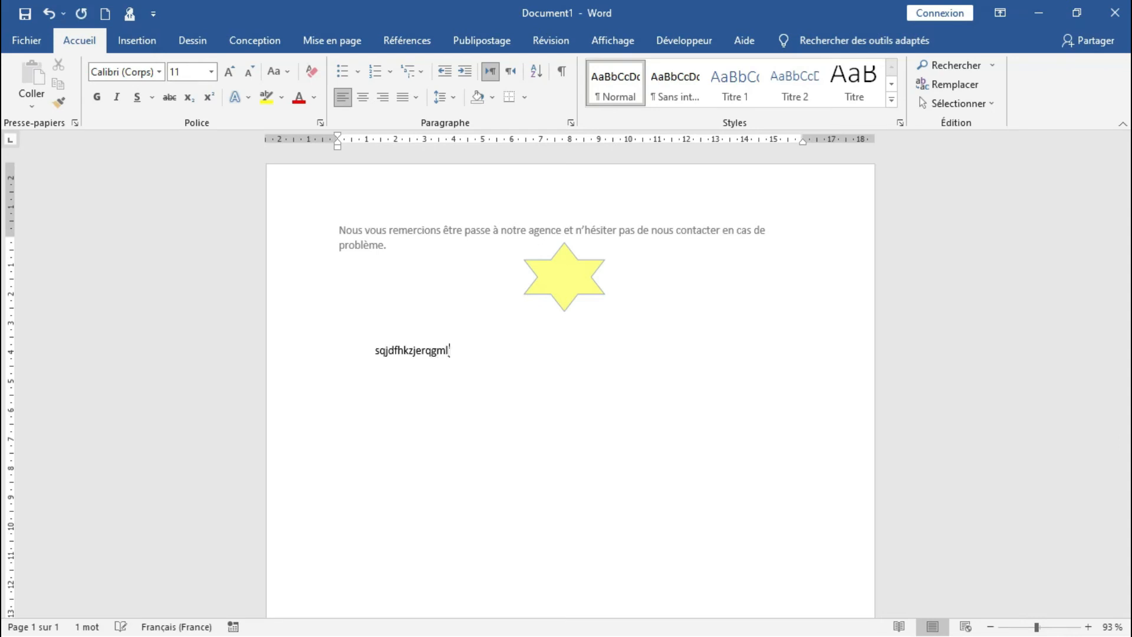
pyautogui.press('BackSpace')
pyautogui.press('BackSpace')
pyautogui.press('BackSpace')
pyautogui.press('BackSpace')
pyautogui.press('BackSpace')
pyautogui.press('BackSpace')
pyautogui.press('BackSpace')
pyautogui.press('BackSpace')
pyautogui.press('BackSpace')
pyautogui.press('BackSpace')
pyautogui.press('BackSpace')
pyautogui.press('BackSpace')
pyautogui.press('BackSpace')
pyautogui.press('BackSpace')
pyautogui.press('BackSpace')
pyautogui.press('BackSpace')
pyautogui.press('BackSpace')
pyautogui.press('BackSpace')
pyautogui.press('BackSpace')
pyautogui.press('BackSpace')
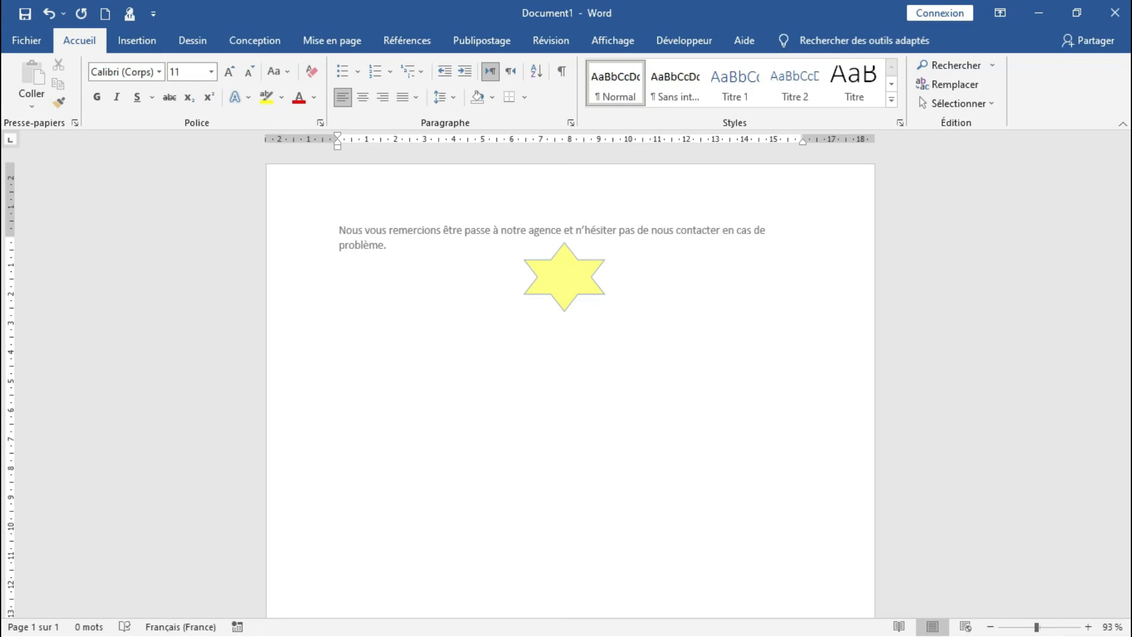
# Write "Nous avons resolu votre probeme" in the body, then add blank lines until the document runs onto a second page
pyautogui.write('no')
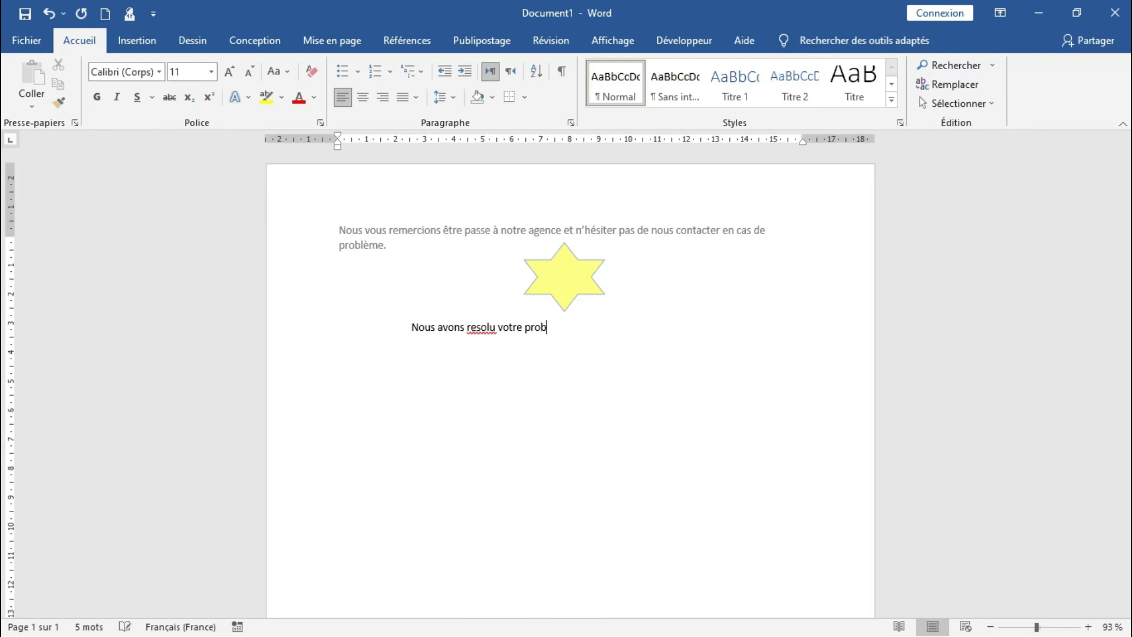
pyautogui.write('eme')
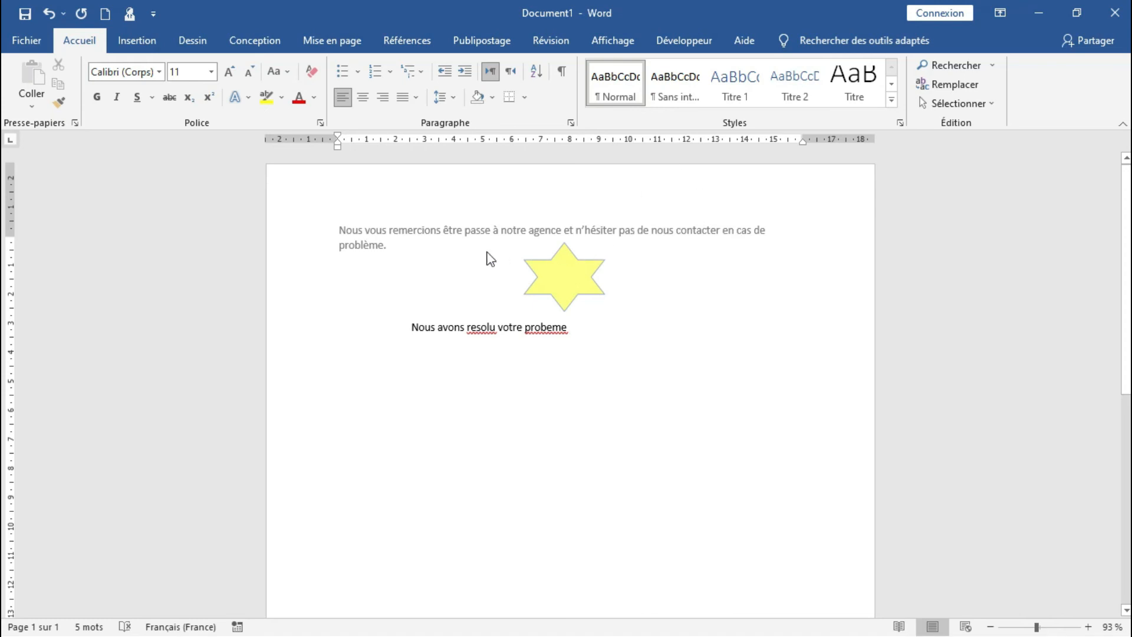
pyautogui.click(721, 393)
pyautogui.press('Return')
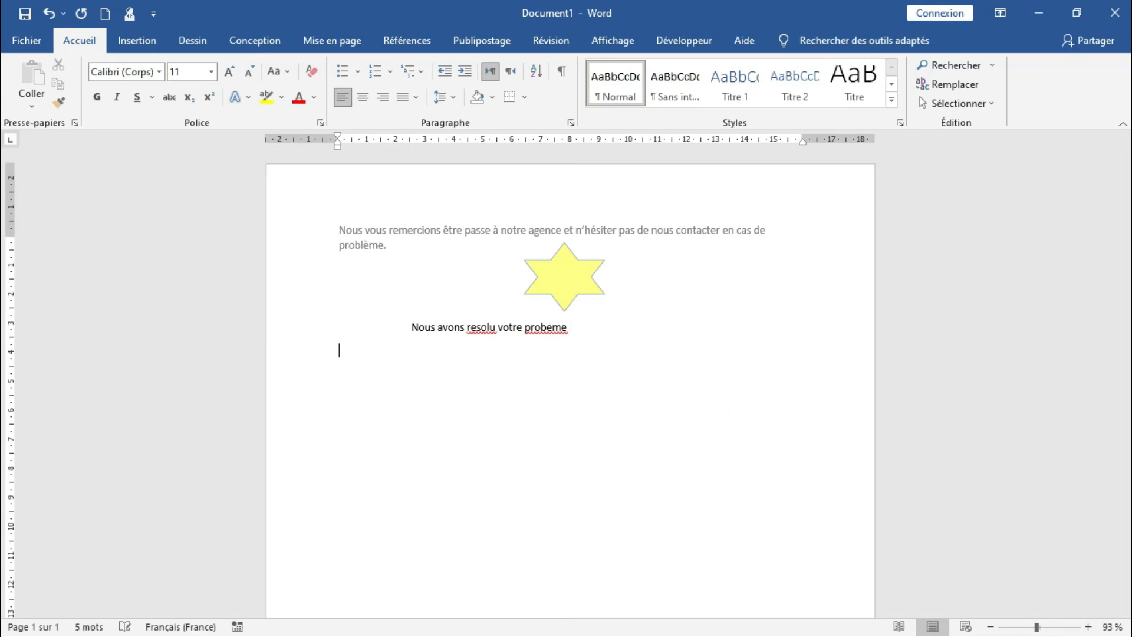
pyautogui.press('Return')
pyautogui.press('Return')
pyautogui.press('Return')
pyautogui.press('Return')
pyautogui.press('Return')
pyautogui.press('Return')
pyautogui.press('Return')
pyautogui.press('Return')
pyautogui.press('Return')
pyautogui.press('Return')
pyautogui.press('Return')
pyautogui.press('Return')
pyautogui.press('Return')
pyautogui.press('Return')
pyautogui.press('Return')
pyautogui.press('Return')
pyautogui.press('Return')
pyautogui.press('Return')
pyautogui.press('Return')
pyautogui.press('Return')
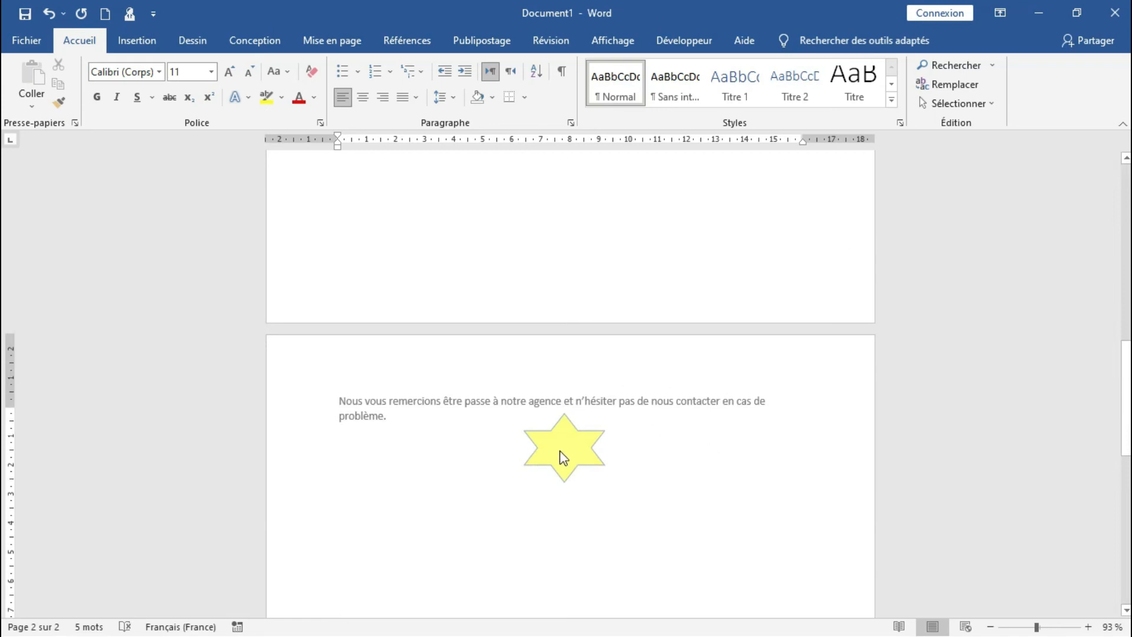
pyautogui.moveTo(1127, 378); pyautogui.dragTo(1128, 401)
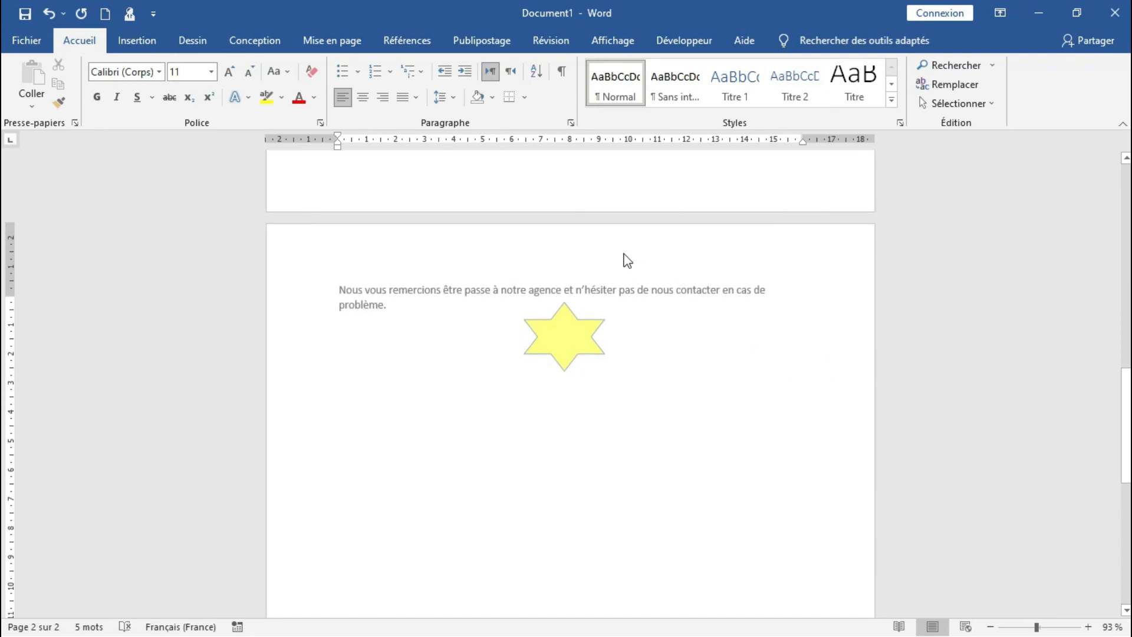
# Open the building blocks organizer and preview header blocks such as Austin, Sémaphore, À bandes and Rétrospective
pyautogui.click(141, 45)
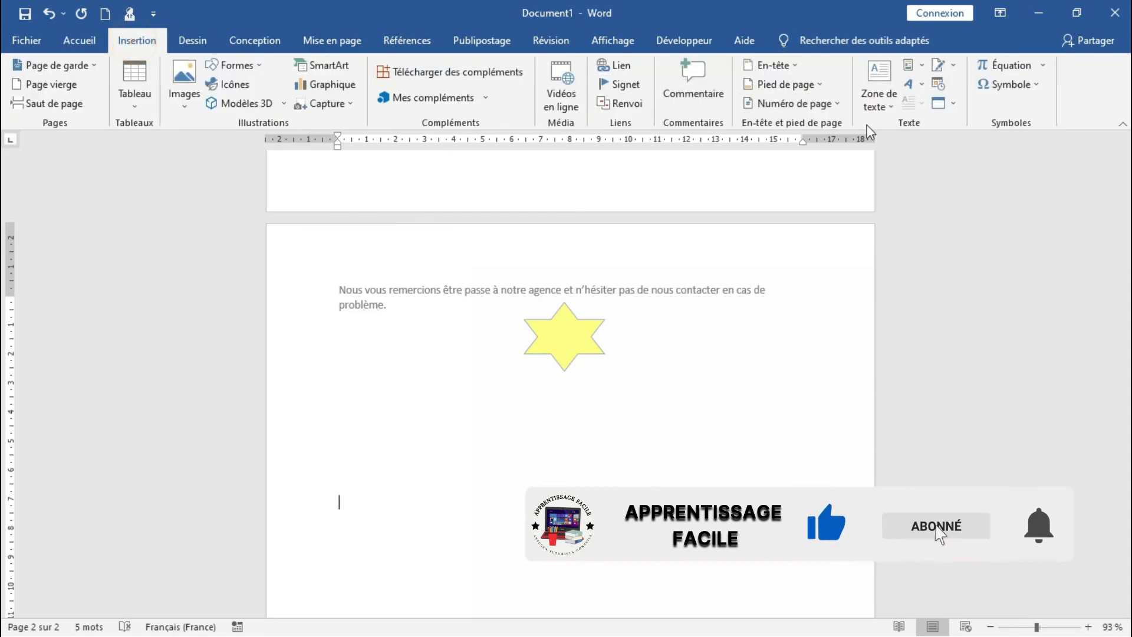
pyautogui.click(921, 67)
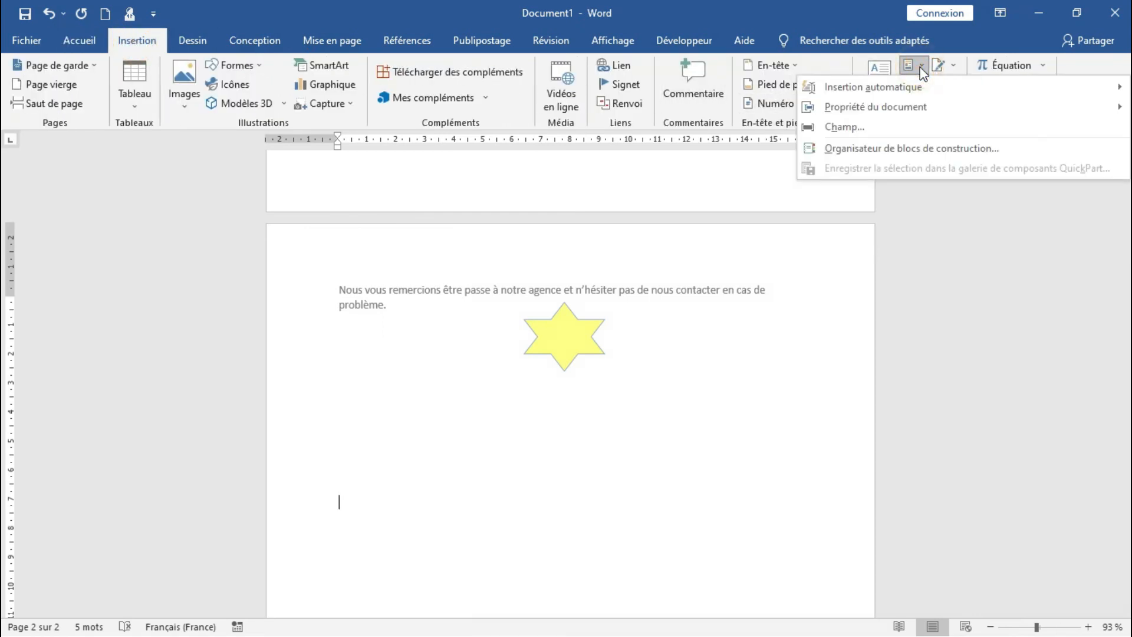
pyautogui.click(913, 148)
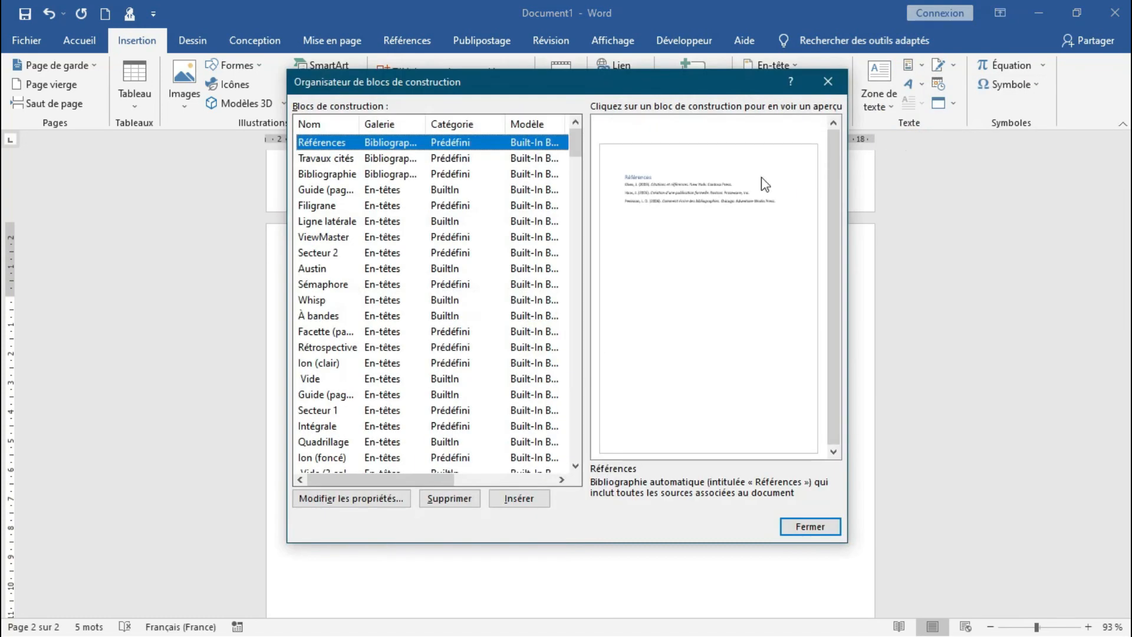
pyautogui.click(472, 255)
pyautogui.click(459, 271)
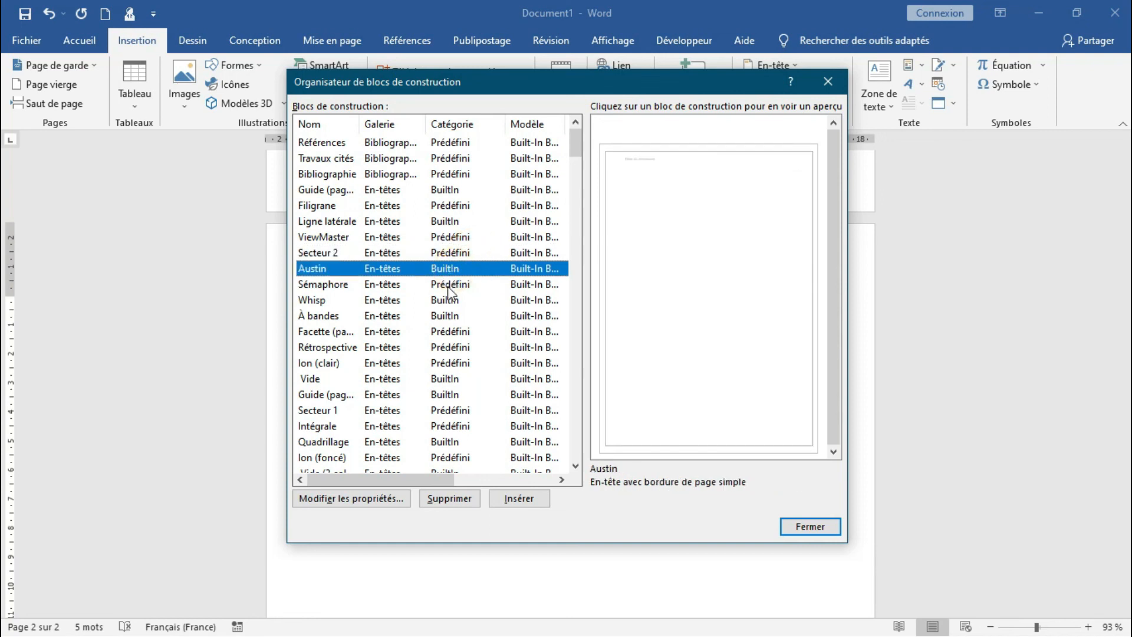
pyautogui.click(447, 289)
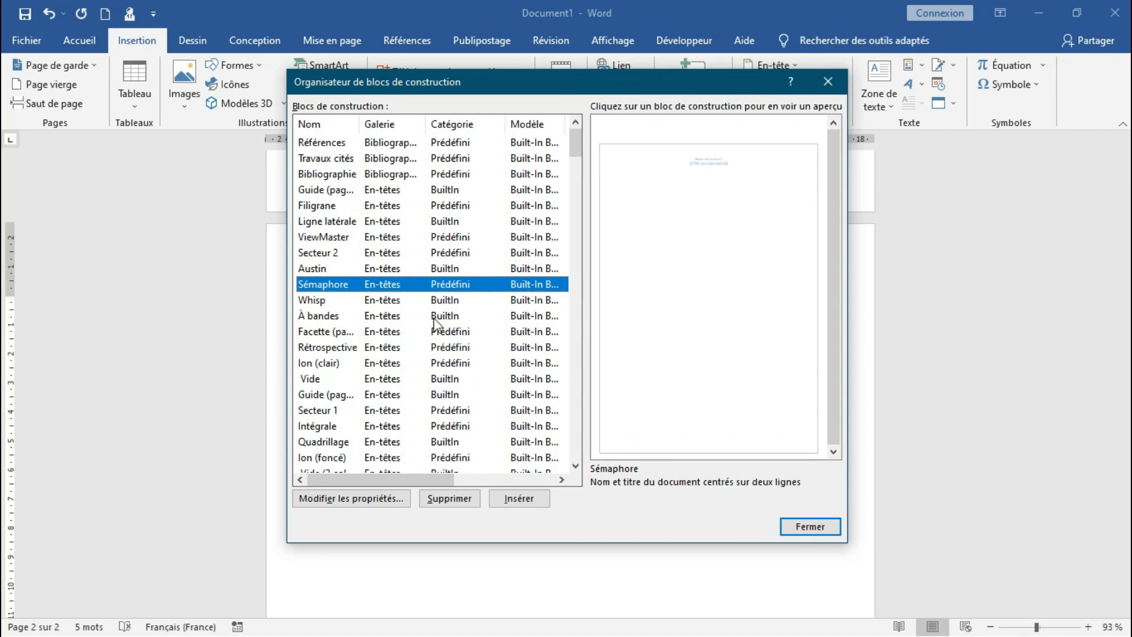
pyautogui.click(436, 318)
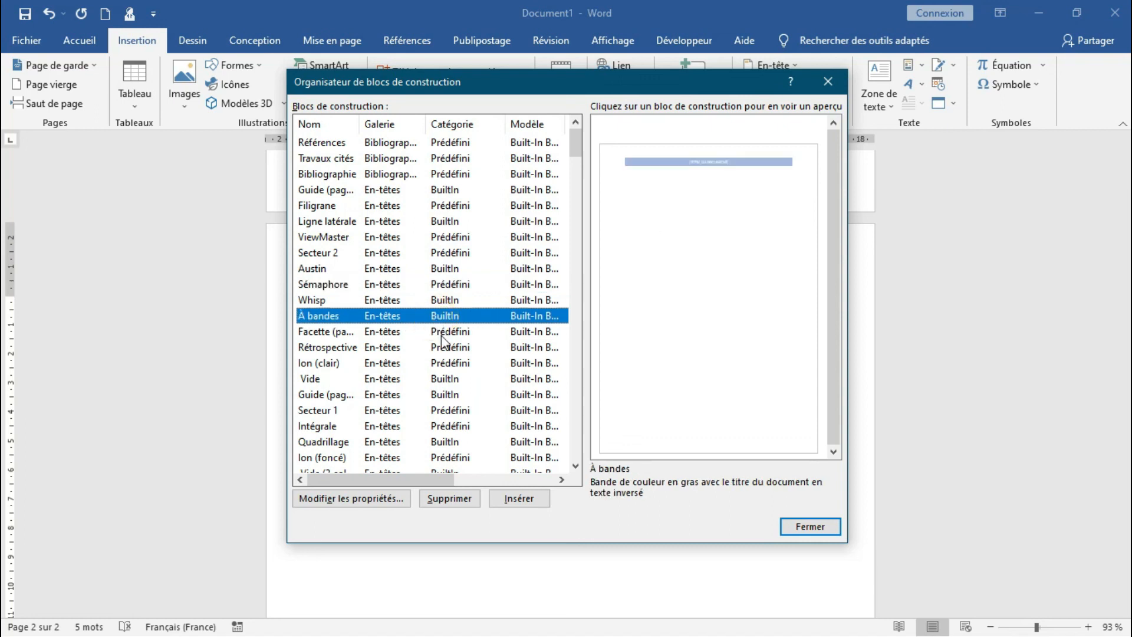
pyautogui.click(443, 333)
pyautogui.click(443, 349)
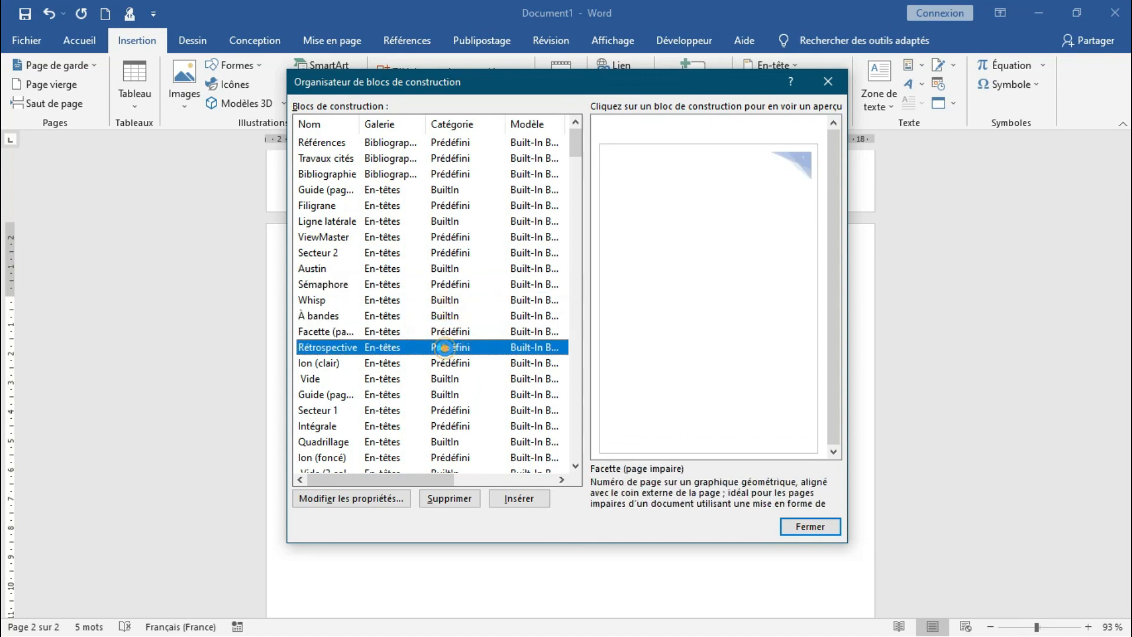
# Preview the watermarks "CONFIDENTIEL urgent", "Dès que possible 2" and "NE PAS COPIER 1", and the AutoText entries "H" and "formulaire de fin"
pyautogui.moveTo(581, 139); pyautogui.dragTo(579, 189)
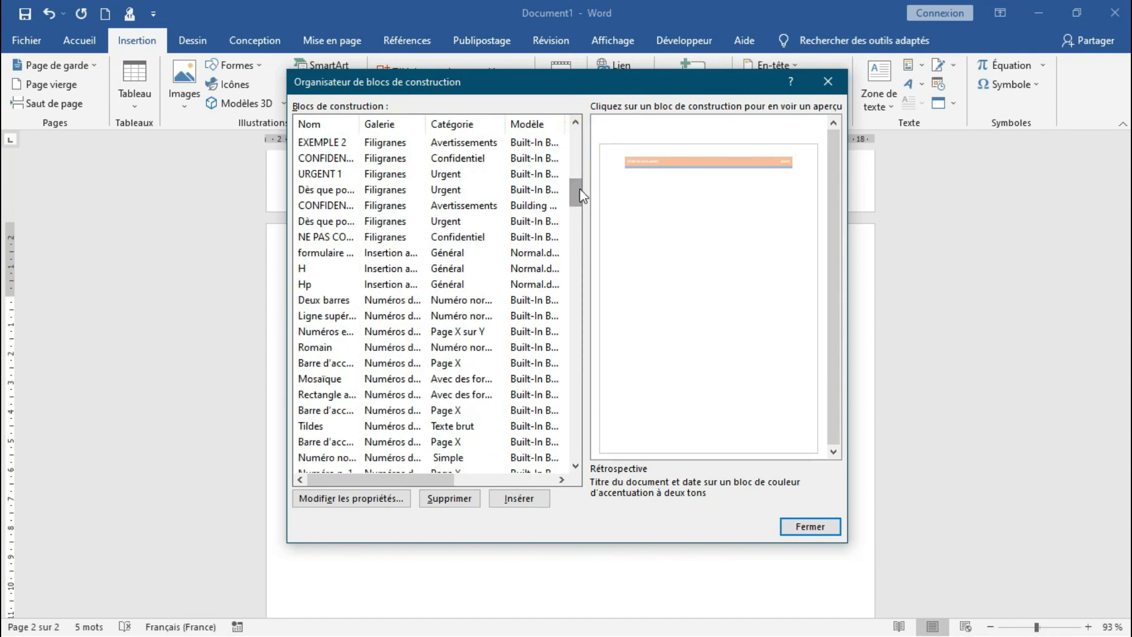
pyautogui.click(460, 205)
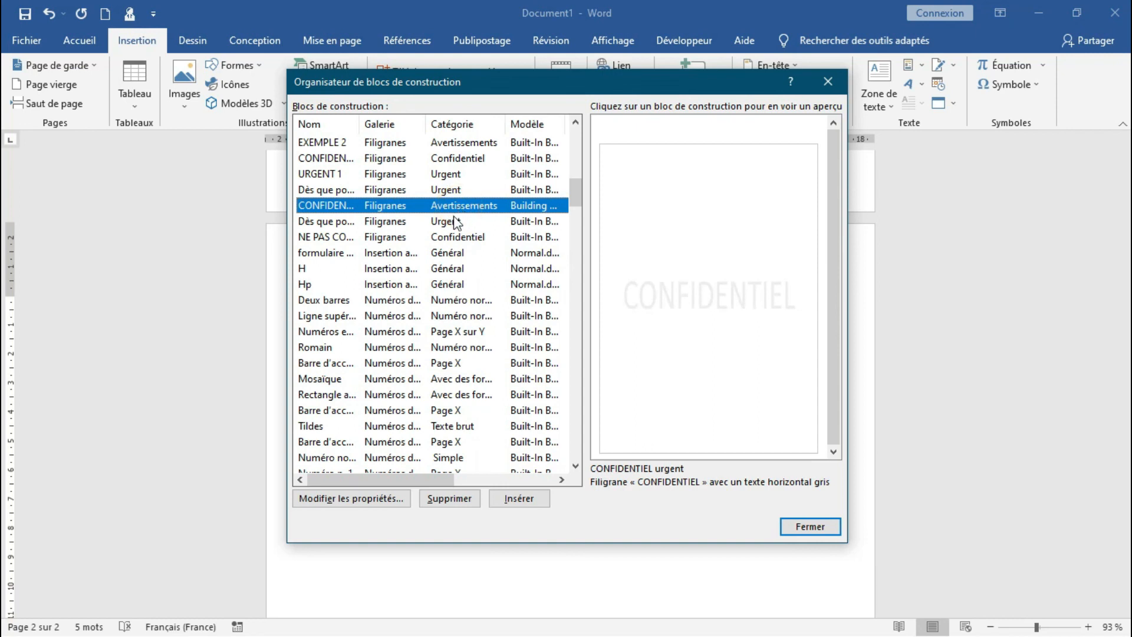
pyautogui.click(455, 222)
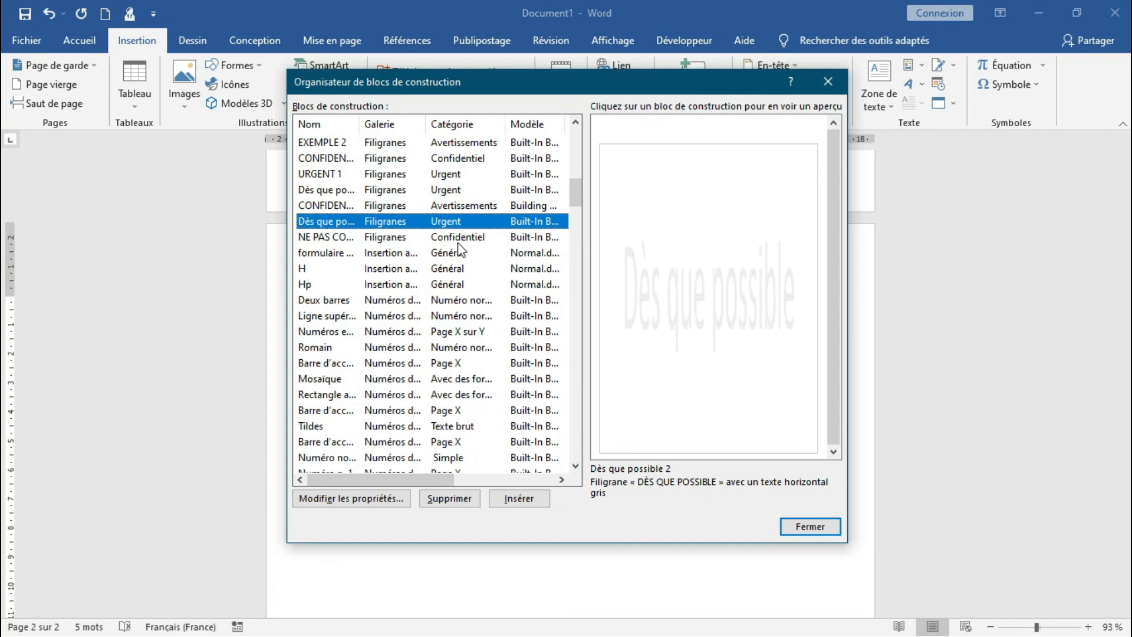
pyautogui.click(459, 242)
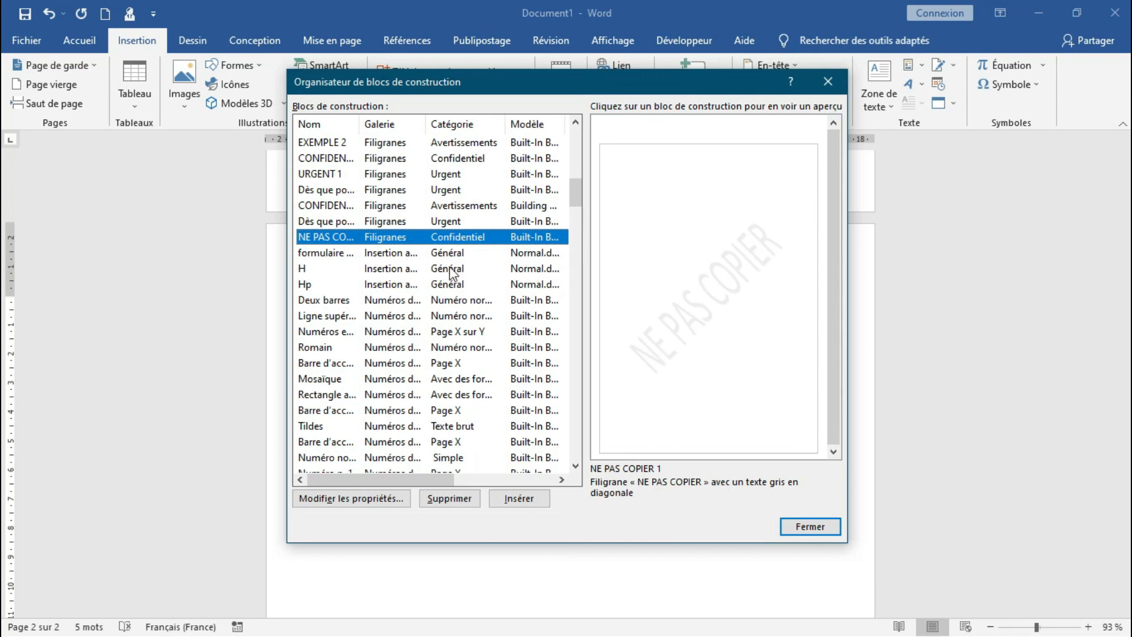
pyautogui.click(452, 270)
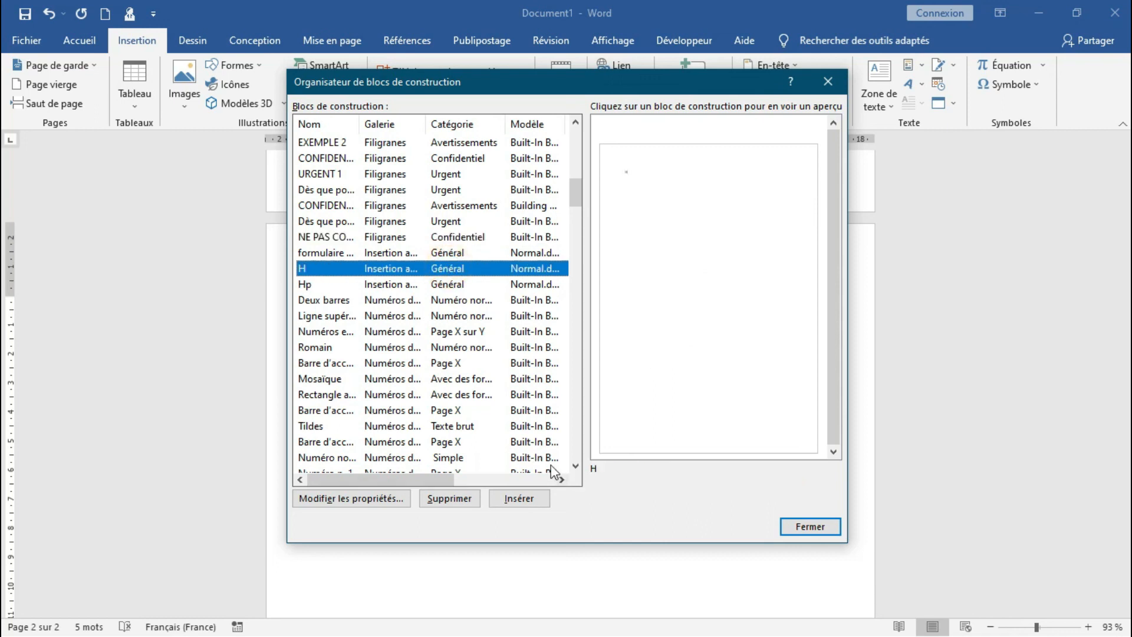
pyautogui.click(460, 253)
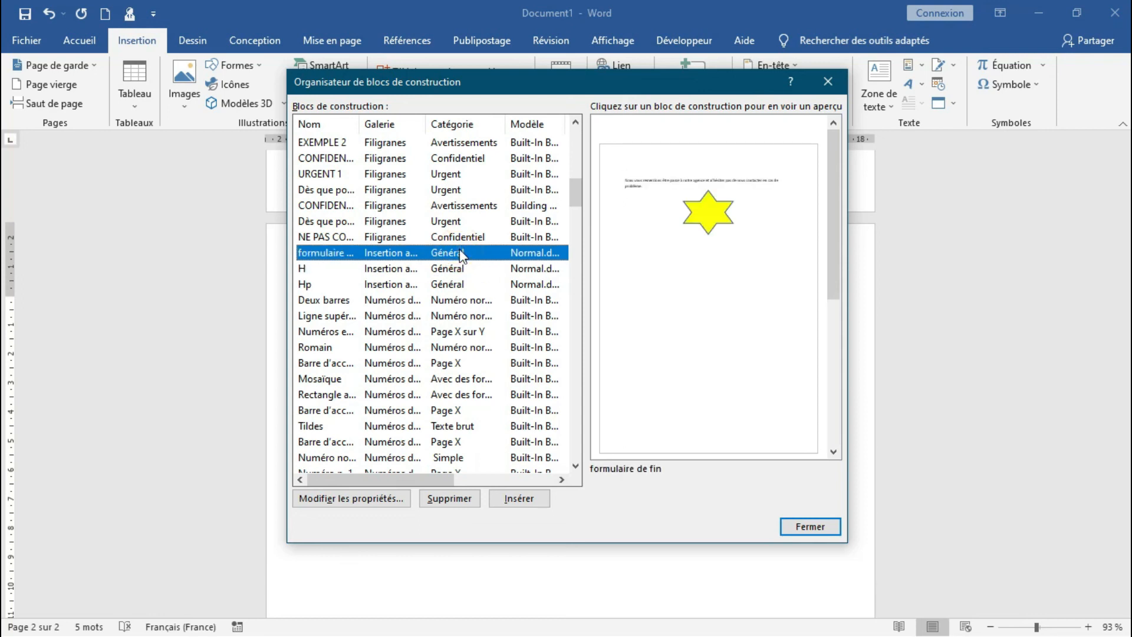
pyautogui.click(459, 240)
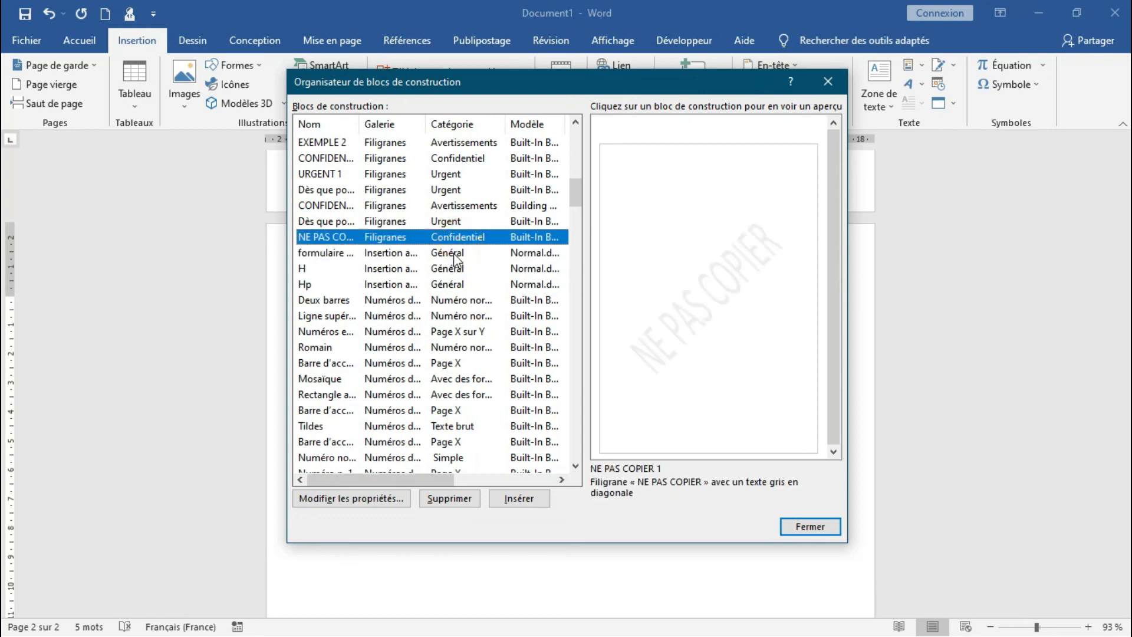
pyautogui.click(455, 254)
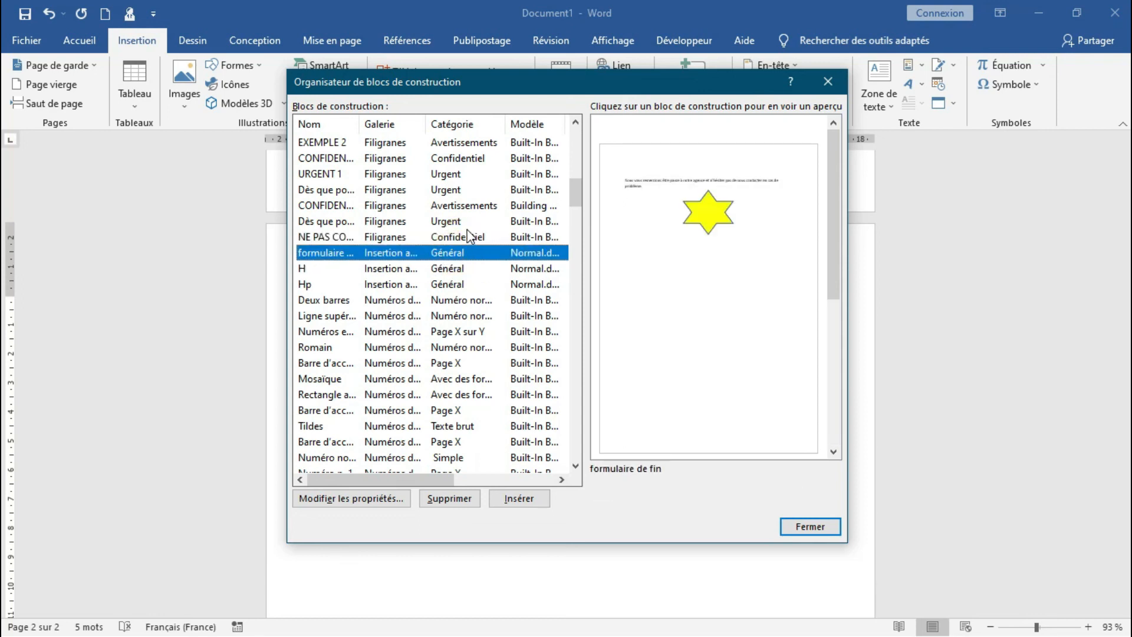
# Insert the "NE PAS COPIER 1" watermark building block into the document and look over the page
pyautogui.click(470, 237)
pyautogui.click(515, 499)
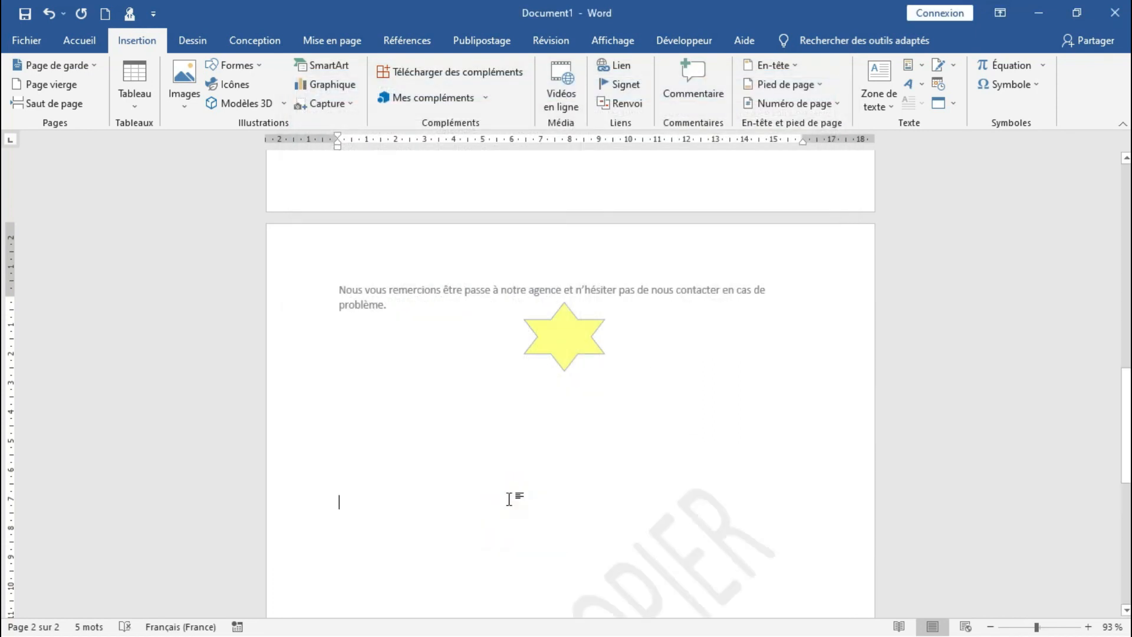
pyautogui.moveTo(1127, 394); pyautogui.dragTo(1126, 446)
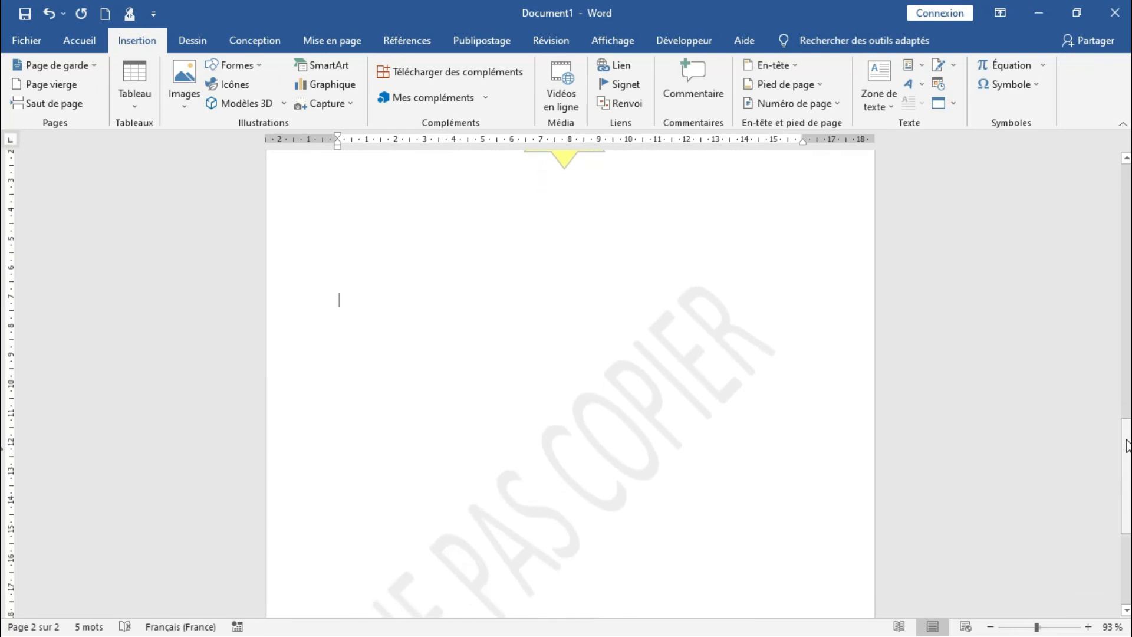